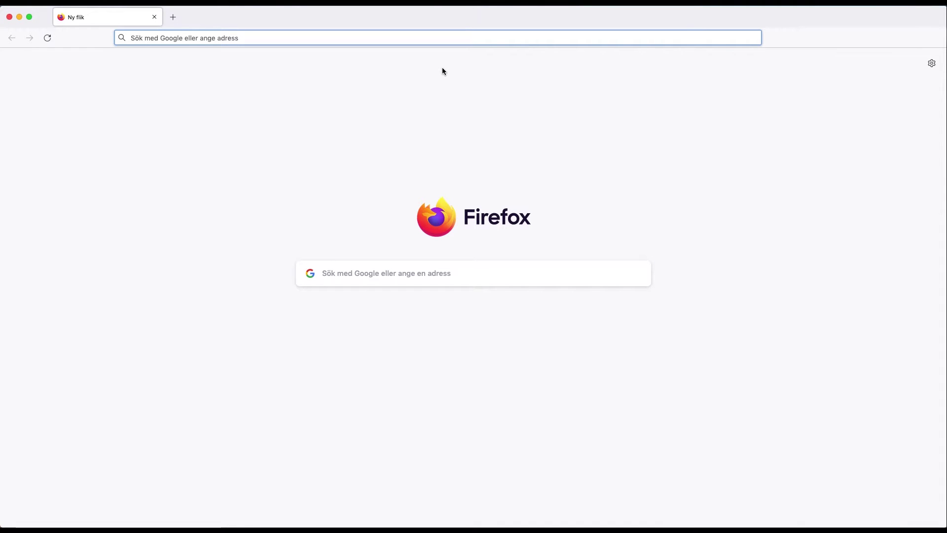
Step: Open the BandLab website and go to log in to the account
text(bandlab)
key(Return)
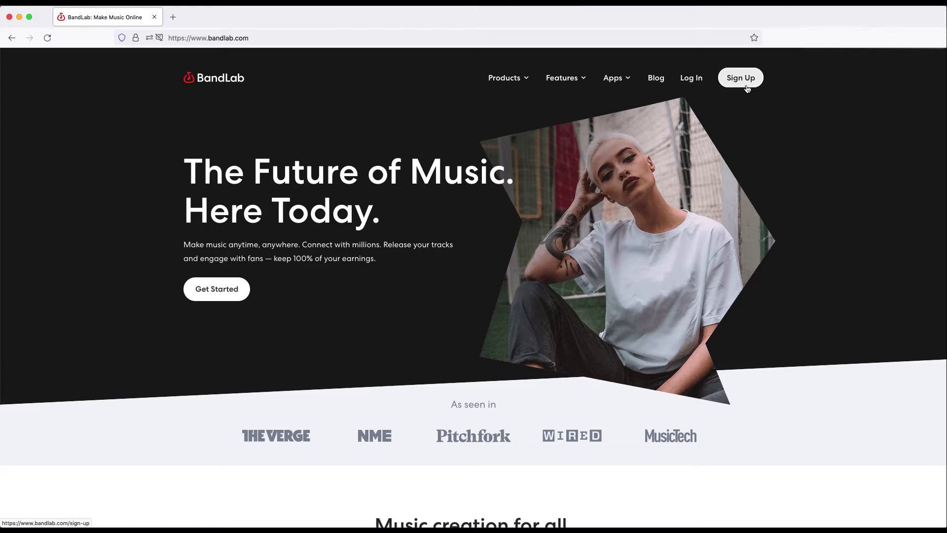
click(692, 82)
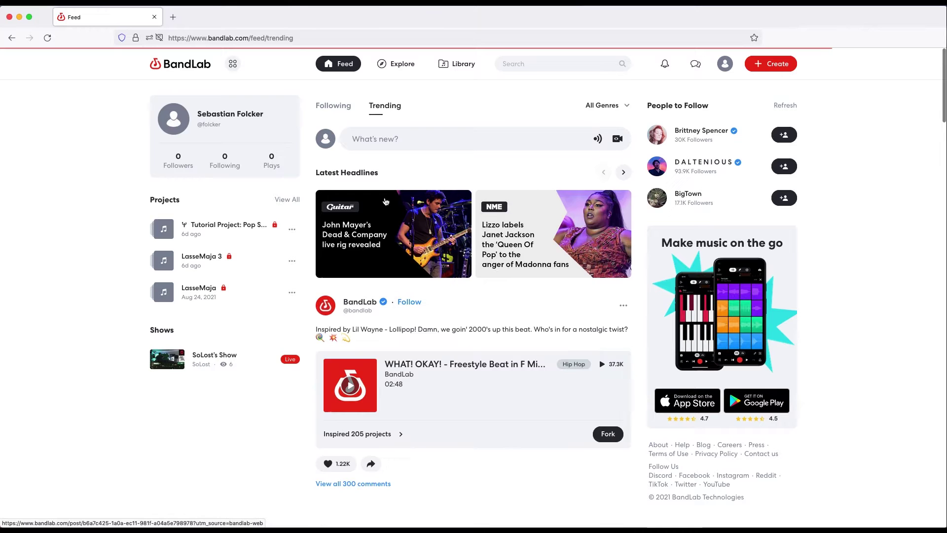
Step: Create a new project with an Instruments track
scroll(437, 300, down, 3)
scroll(575, 305, up, 3)
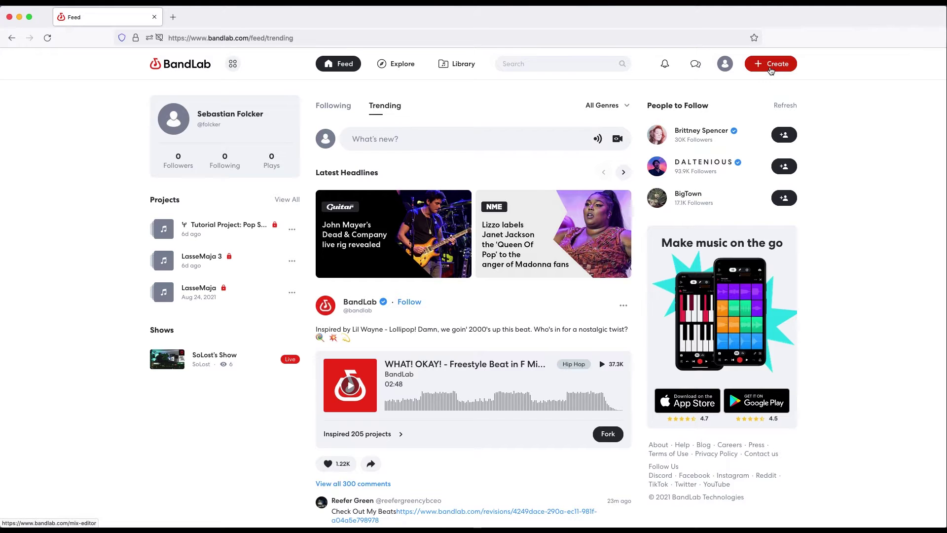
click(771, 69)
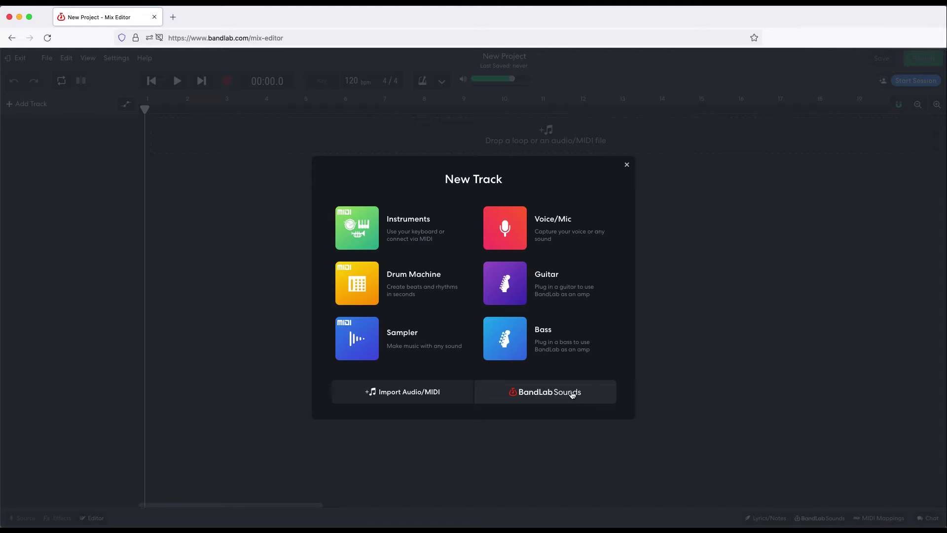
click(368, 237)
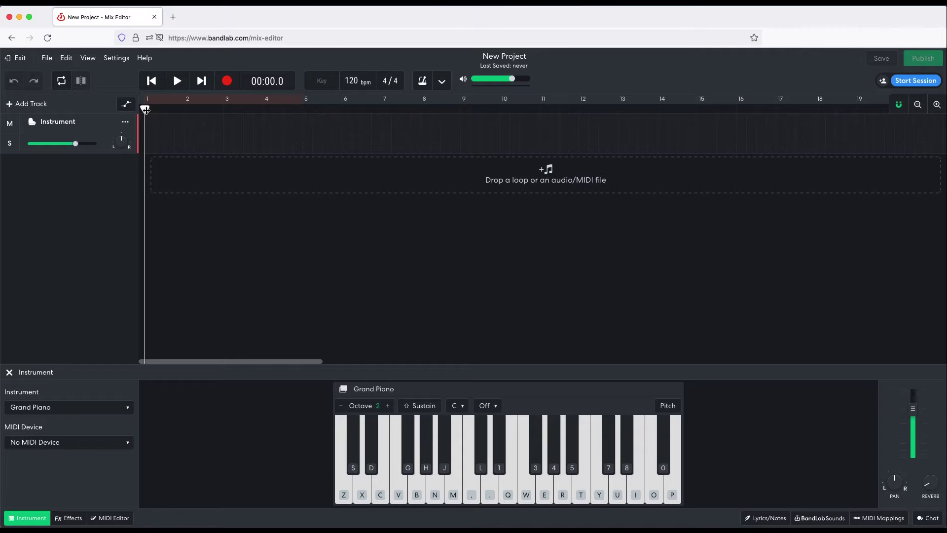
Step: Play the empty project briefly, stop it, and return the playhead to the start
key(space)
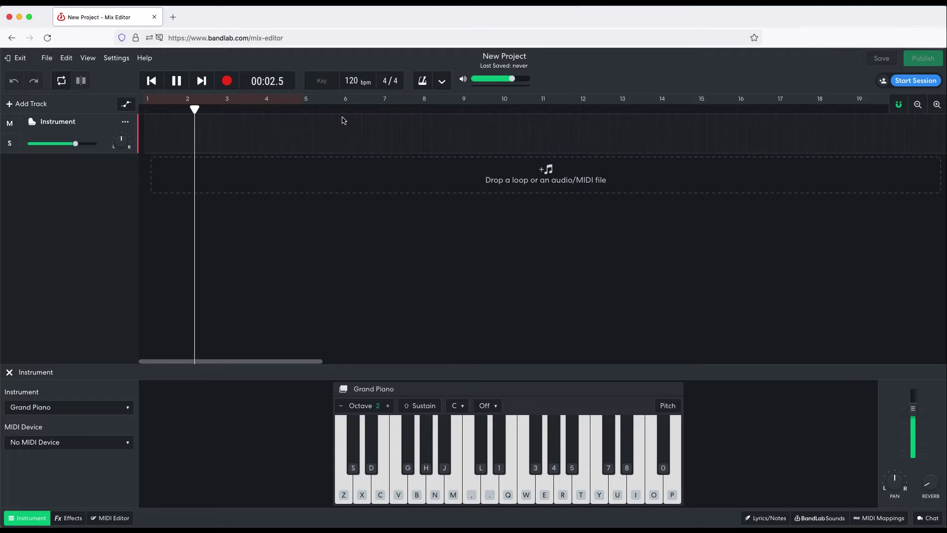
key(space)
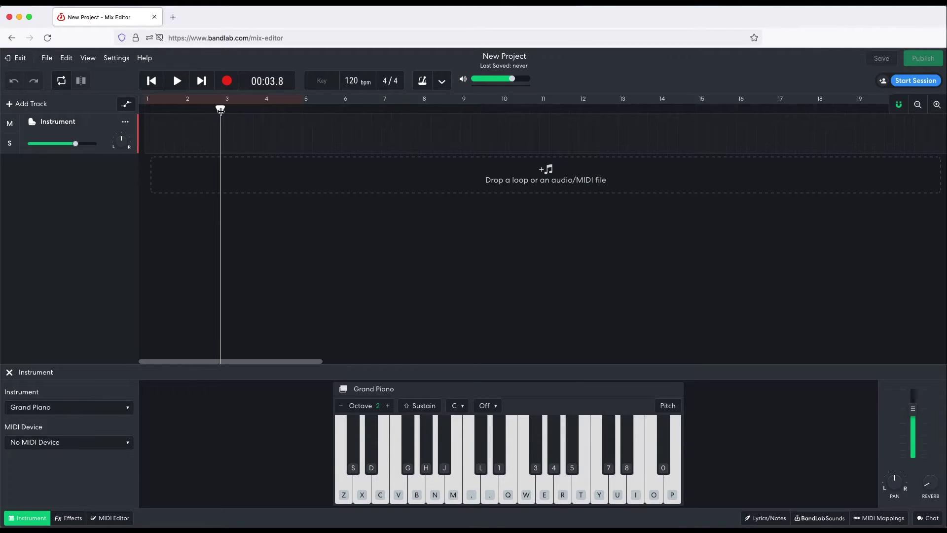
mouse_move(221, 111)
mouse_down()
mouse_move(144, 110)
mouse_move(219, 110)
mouse_up()
click(152, 82)
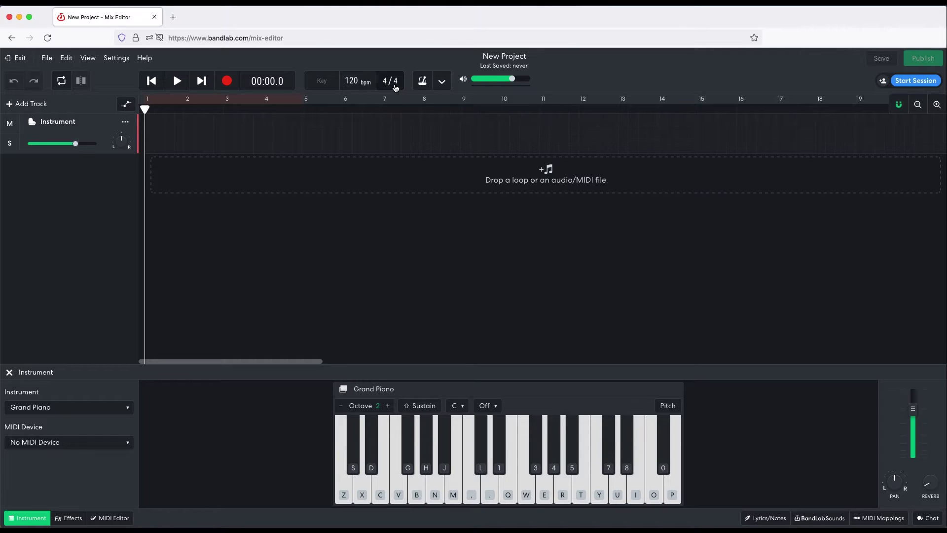
Step: Switch the metronome on and back off
click(426, 88)
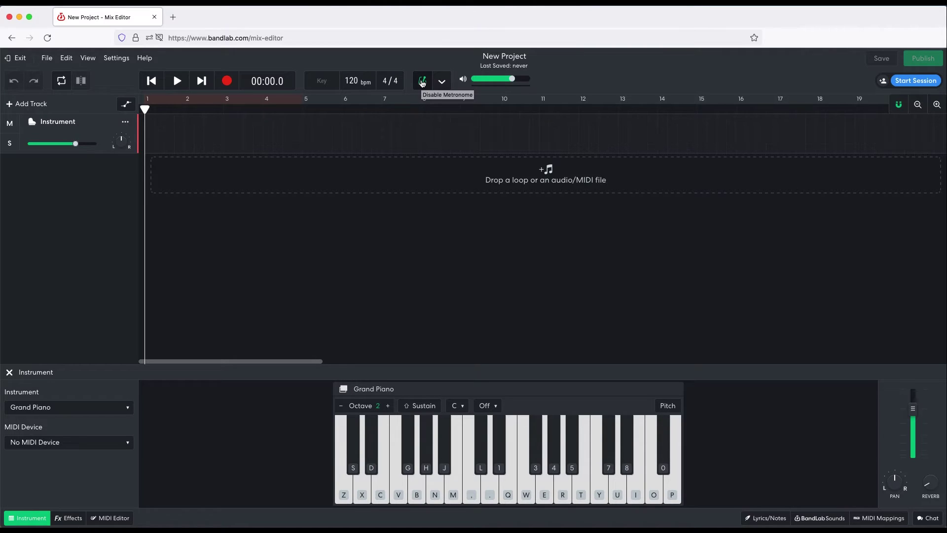
click(422, 82)
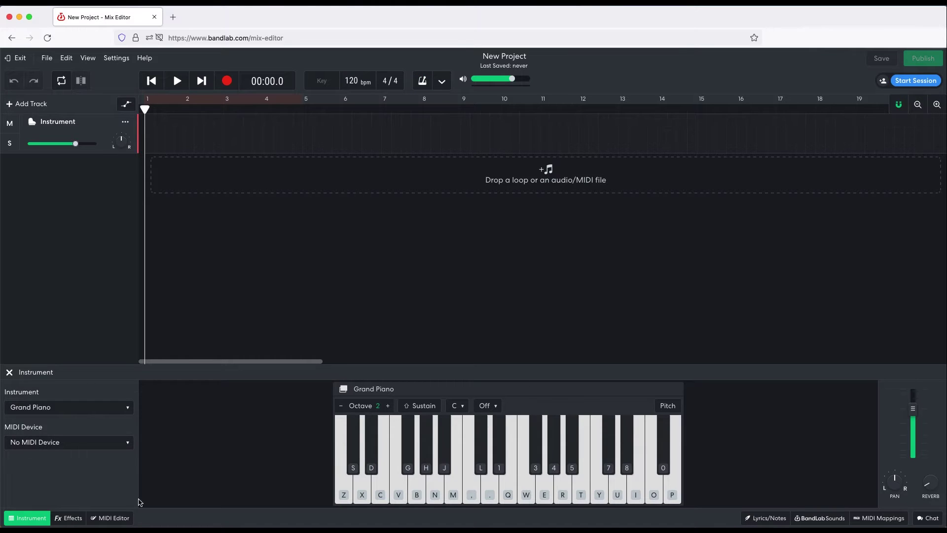
Step: Try out a few notes of the Grand Piano on the on-screen keyboard
click(434, 492)
click(434, 493)
click(410, 470)
click(411, 471)
click(411, 471)
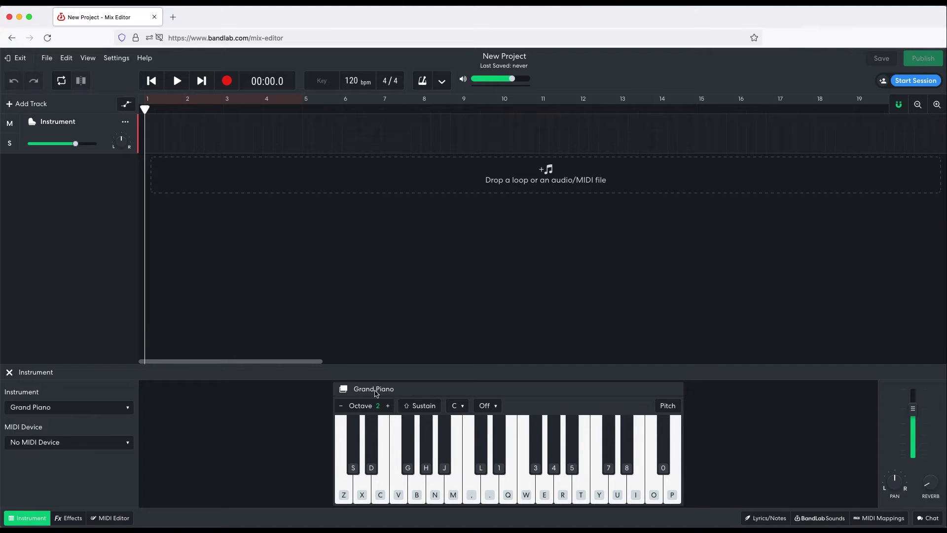
Step: Change the track's instrument from the piano to the Electro Pop Kit among the drum kits
click(111, 410)
mouse_move(109, 411)
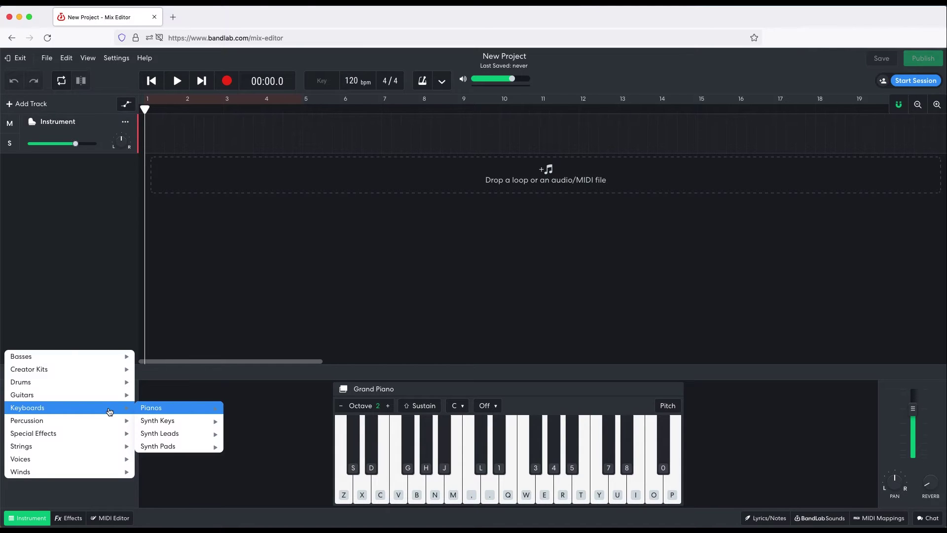
mouse_move(106, 383)
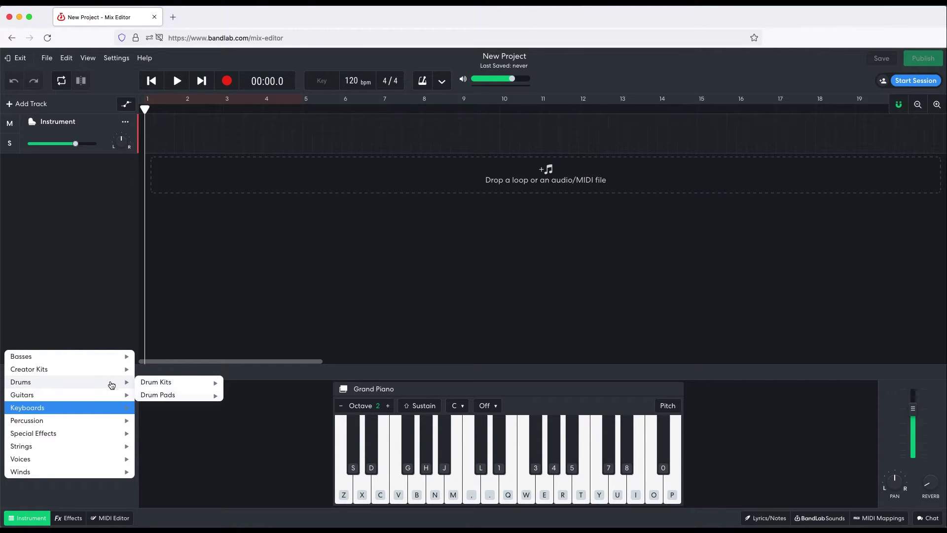
mouse_move(158, 393)
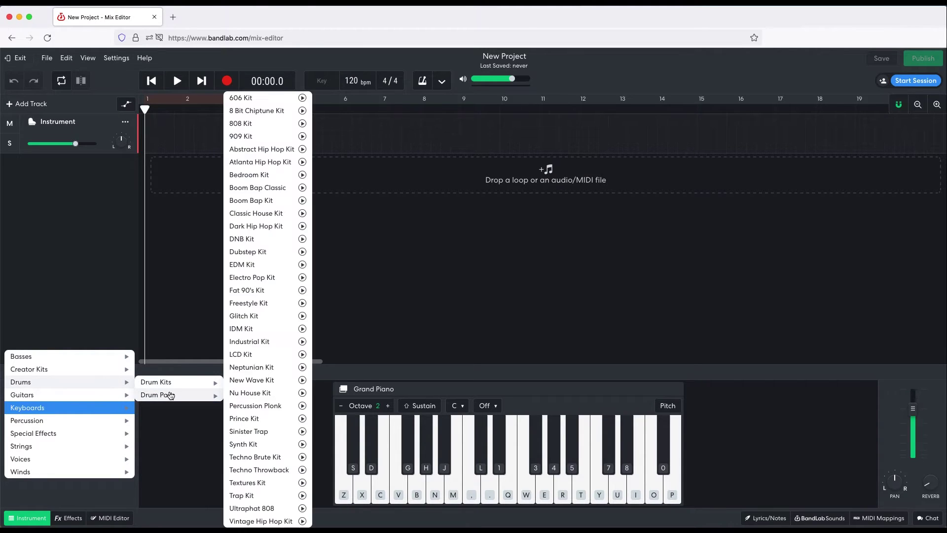
click(269, 282)
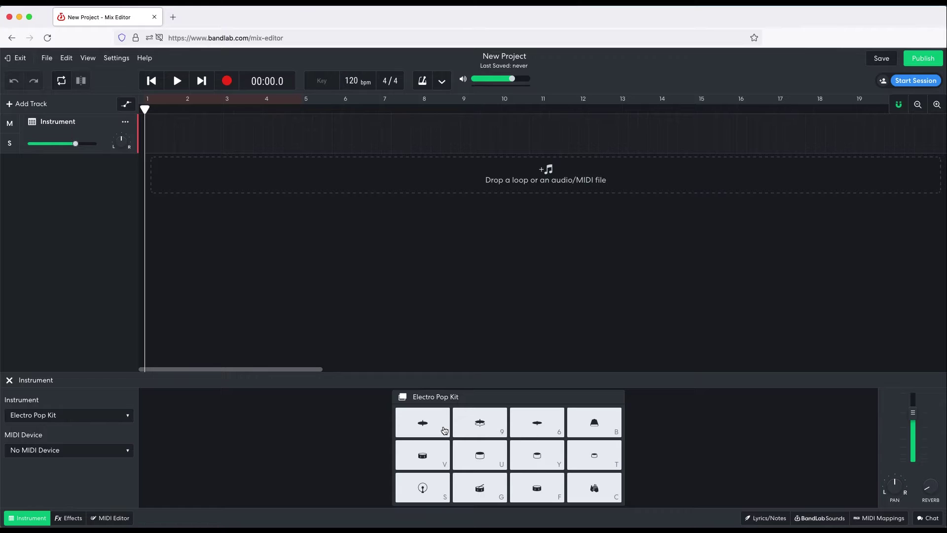
Step: Audition the cymbal, tom, snare, kick and percussion pads of the Electro Pop Kit
key(o)
key(o)
key(o)
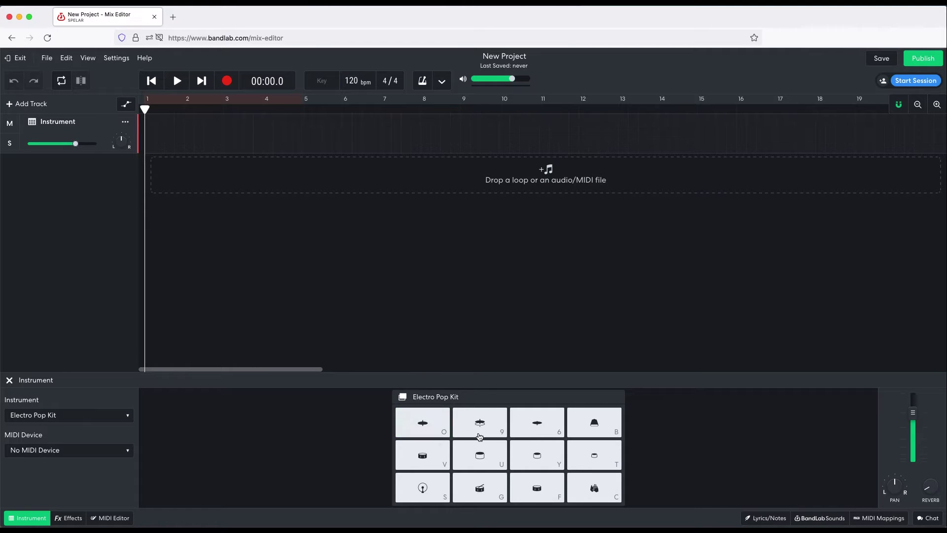
key(o)
key(o)
click(497, 434)
click(497, 434)
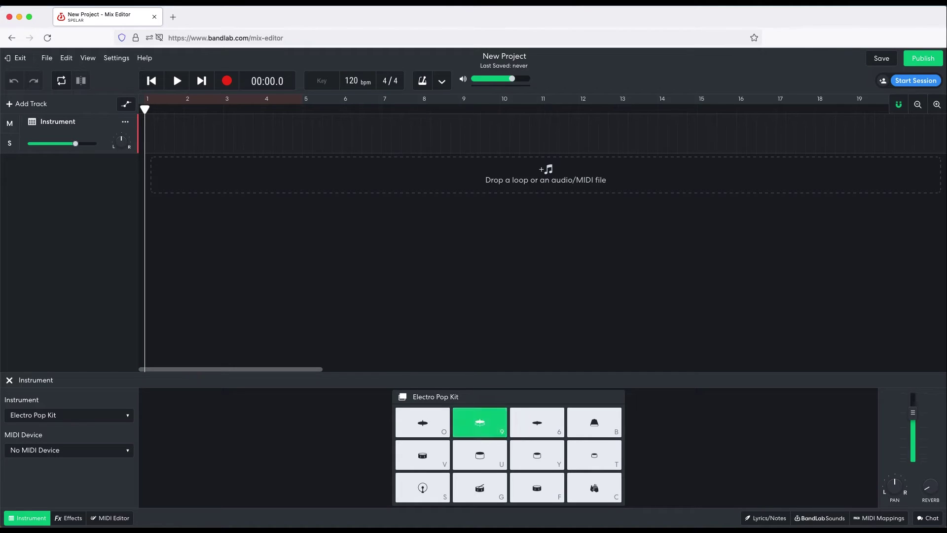
click(493, 461)
click(422, 459)
click(423, 488)
click(461, 488)
click(538, 488)
click(608, 492)
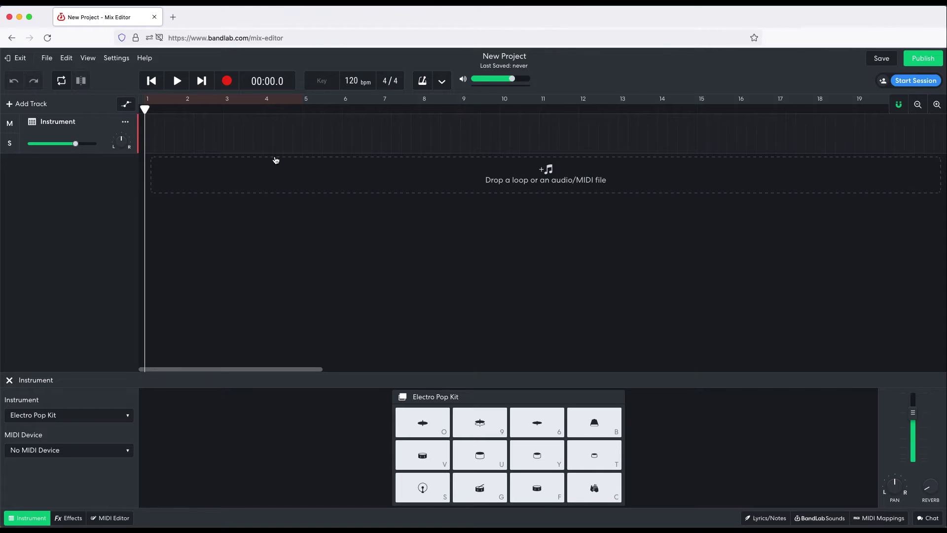
Step: Create an empty four-bar region at bar 1 of the drum track and show it in the MIDI editor
double_click(170, 135)
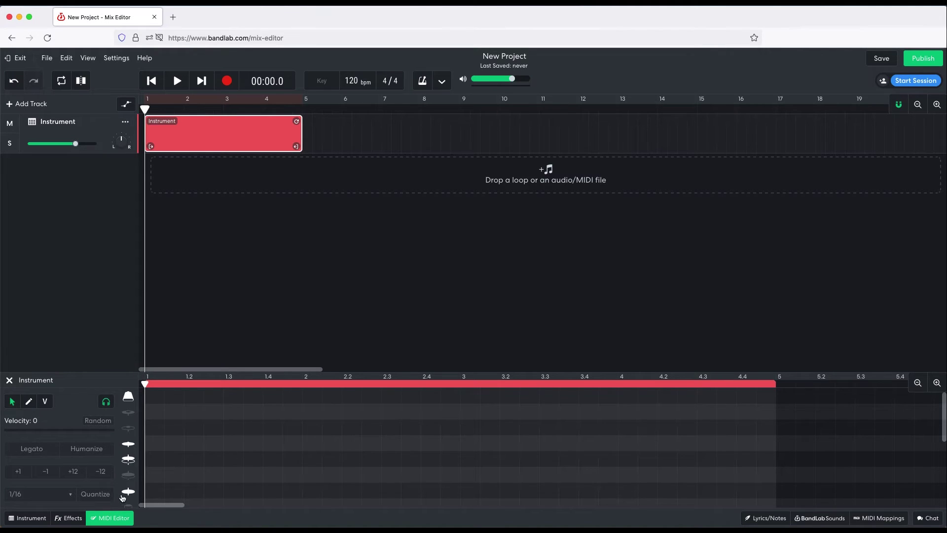
click(30, 519)
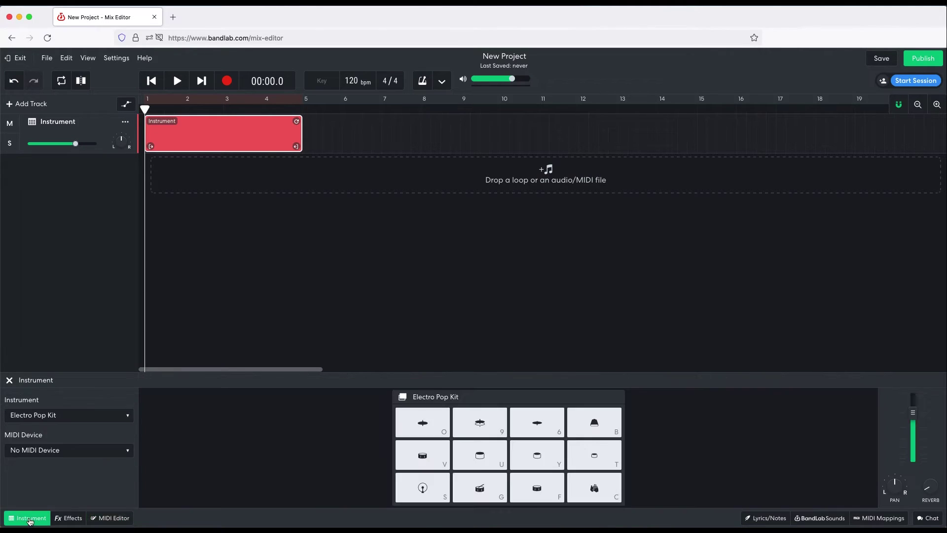
click(109, 519)
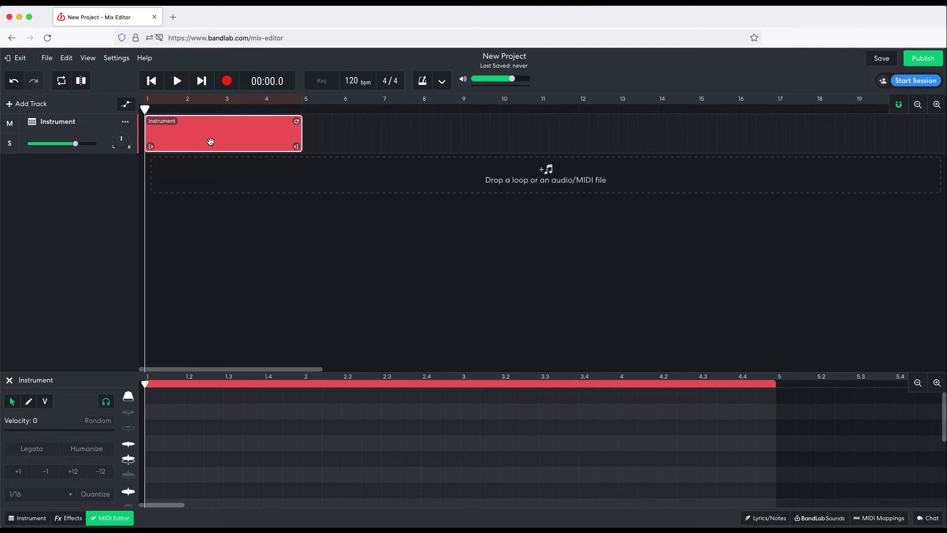
Step: Audition the kit's drum sounds beside the MIDI editor rows, down to the kick drum in the lowest row
scroll(310, 419, down, 3)
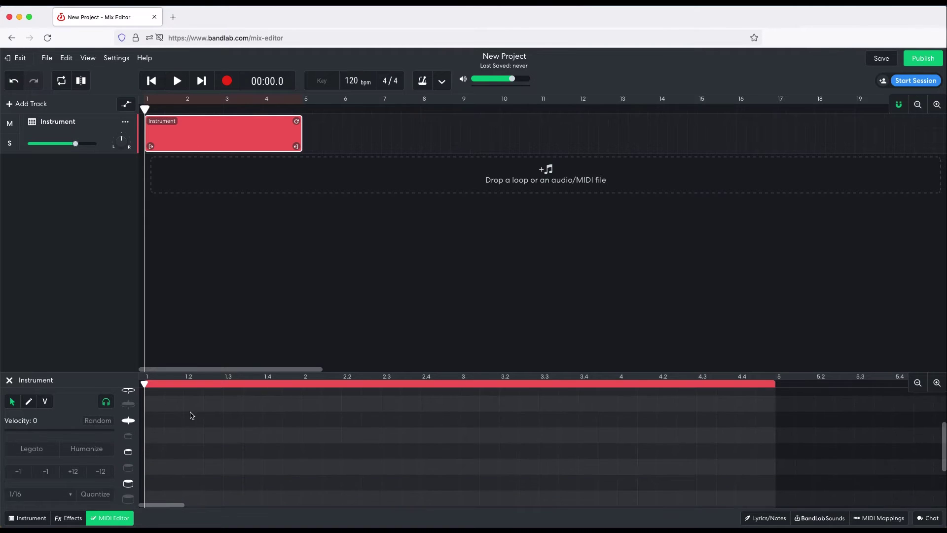
click(127, 420)
click(128, 453)
click(129, 486)
scroll(148, 478, down, 2)
click(130, 494)
click(133, 494)
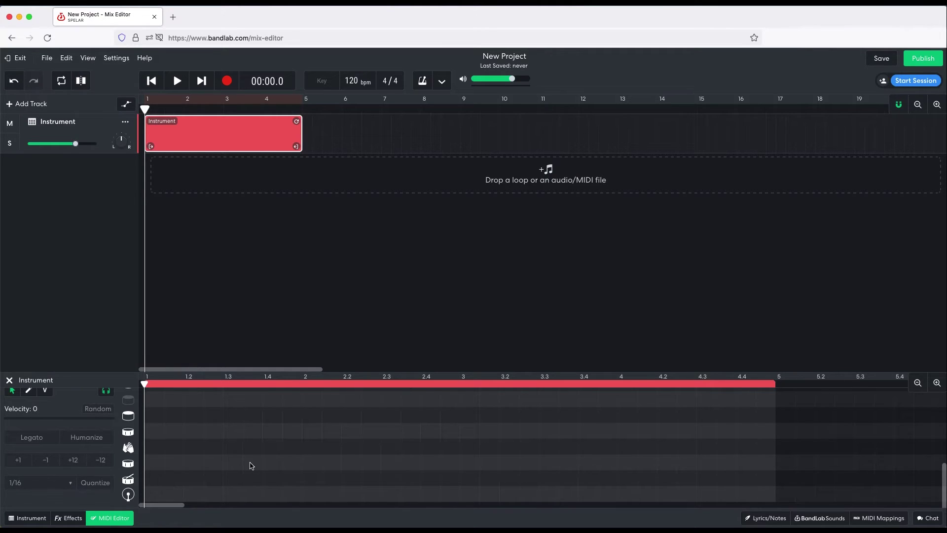
Step: Add a kick drum note on the first beat of each of bars 1 to 4 and play the pattern
double_click(157, 495)
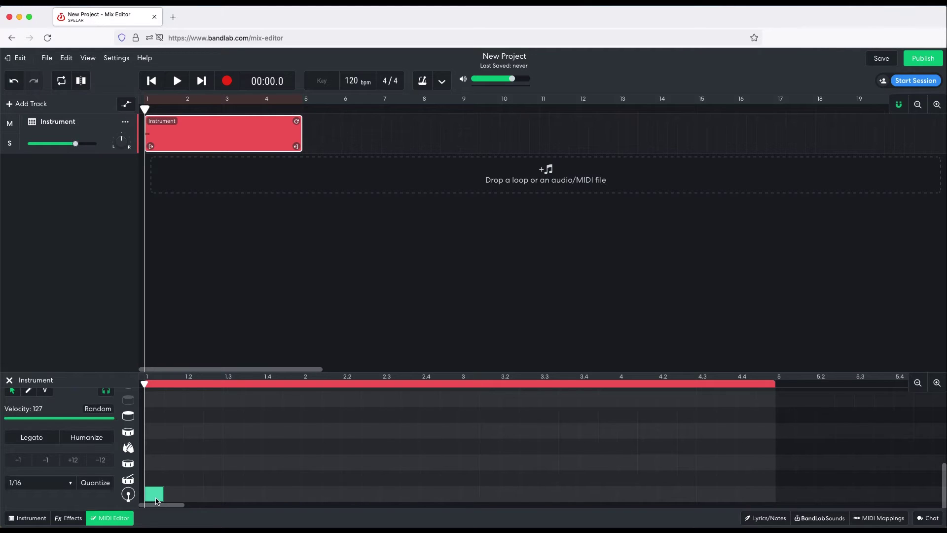
double_click(306, 496)
double_click(465, 496)
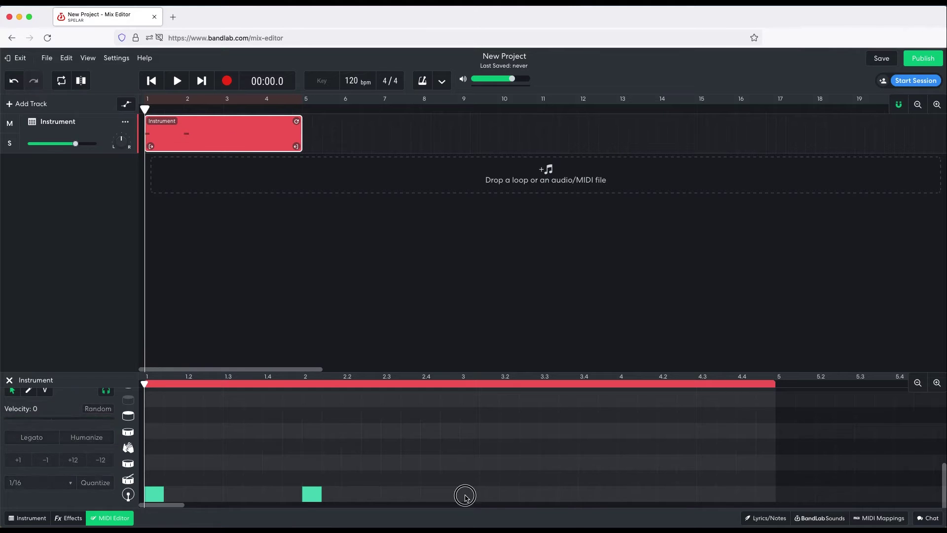
double_click(632, 497)
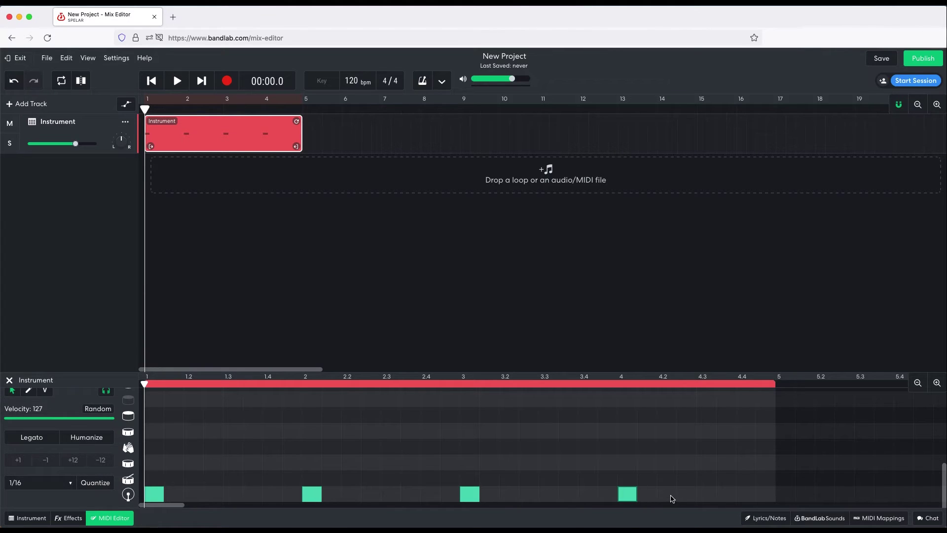
key(space)
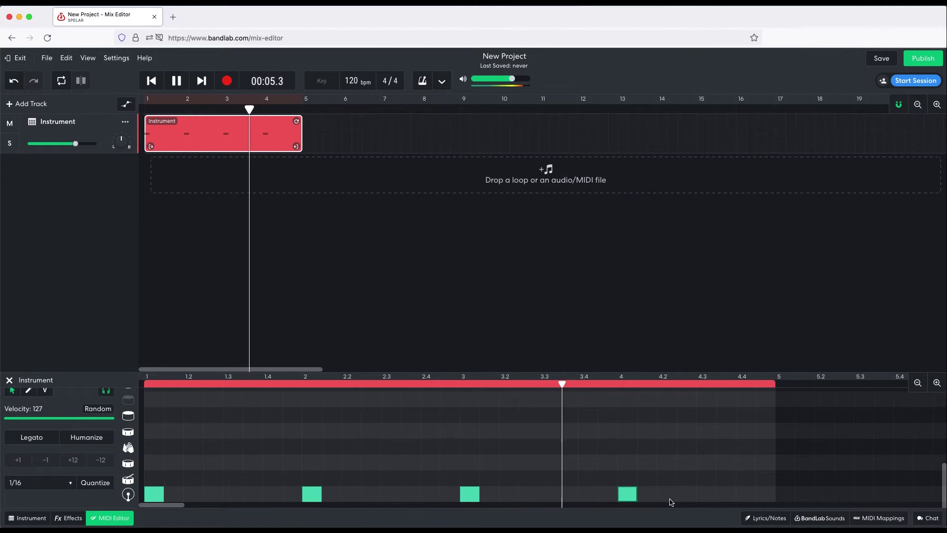
key(space)
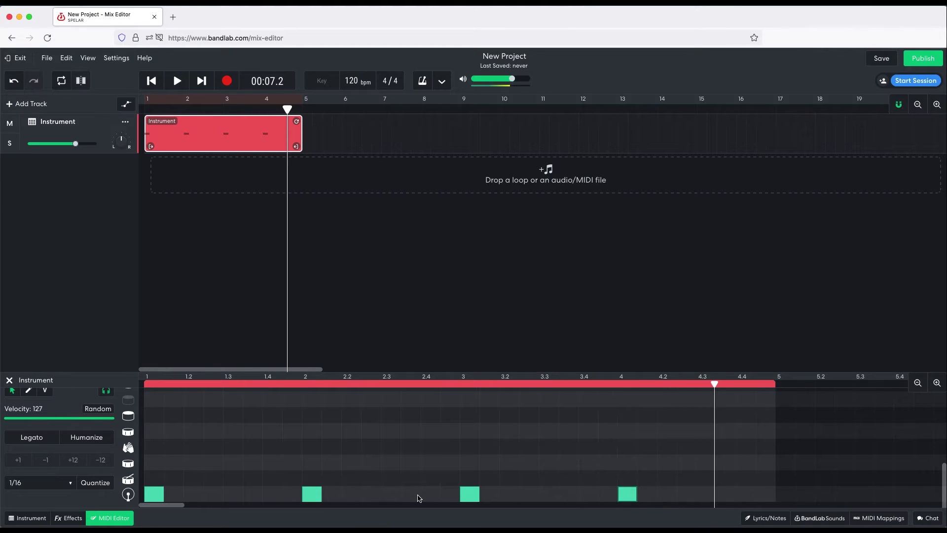
Step: Add kick drum notes on beat 3 of bars 1 to 4 and play the pattern from the start
double_click(234, 496)
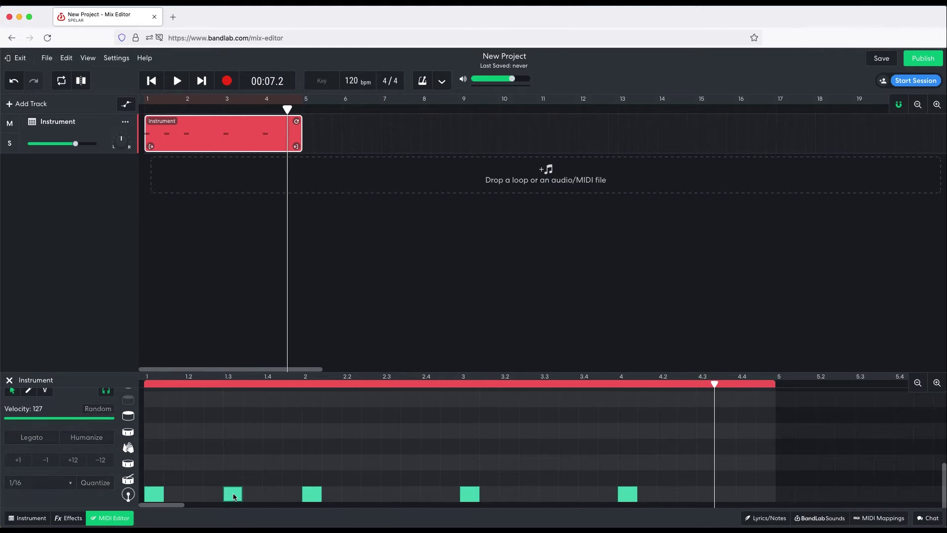
double_click(390, 494)
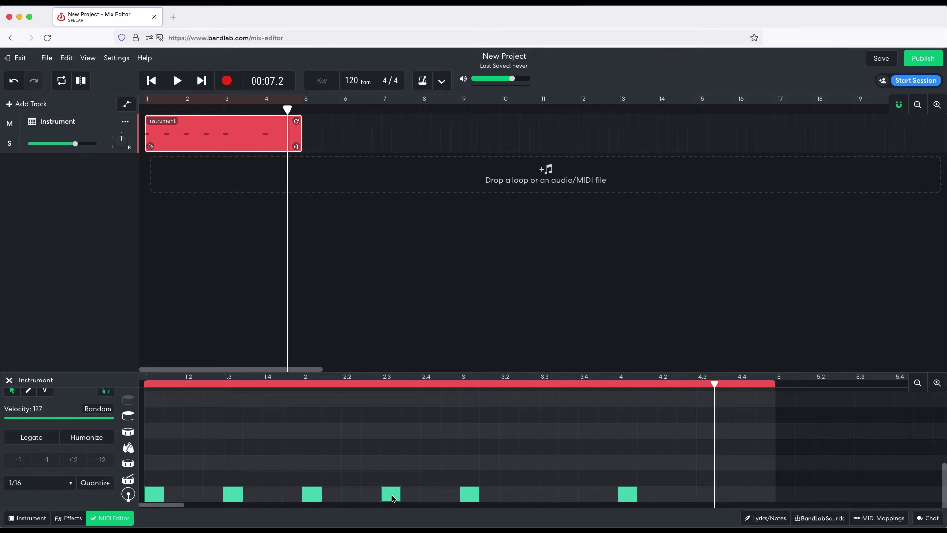
double_click(555, 495)
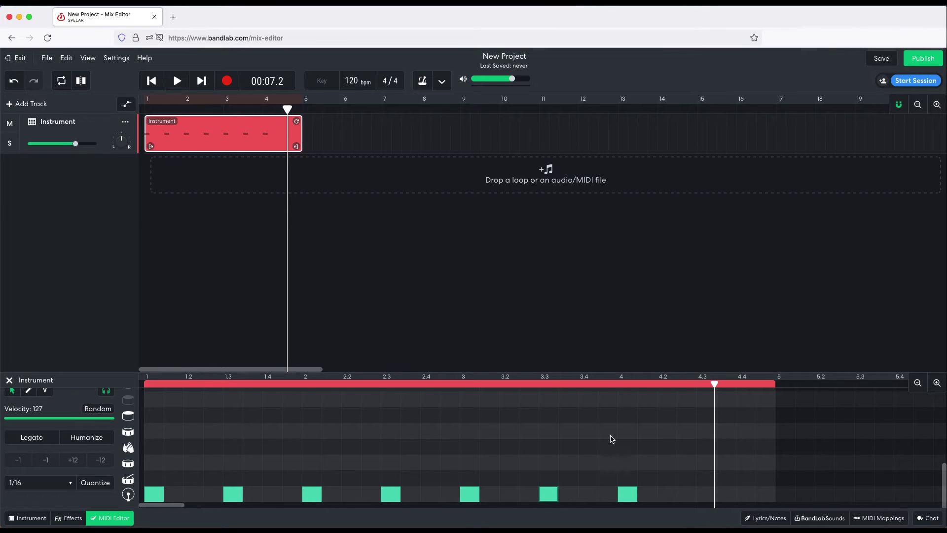
double_click(710, 494)
click(272, 325)
drag(268, 116, 147, 110)
key(space)
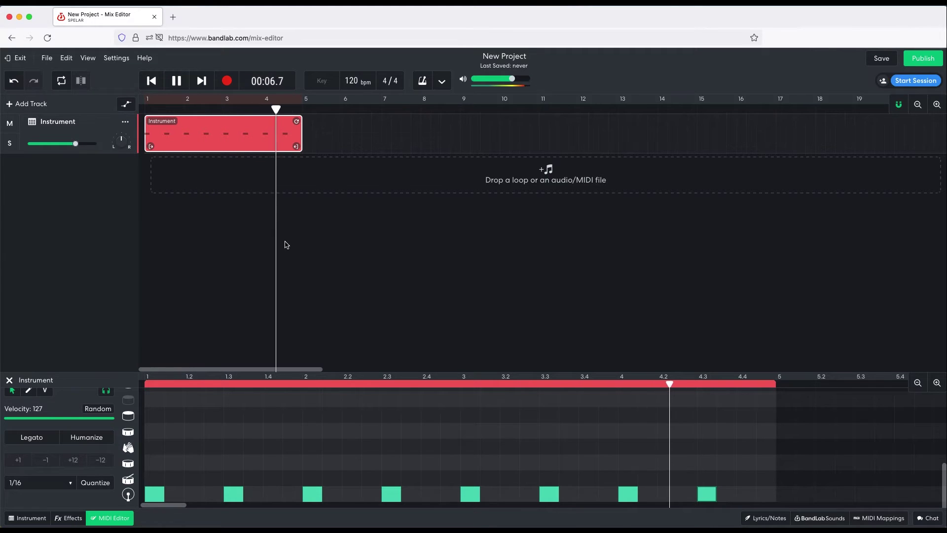
key(space)
Step: Add a kick drum note on the last eighth of each of bars 1 to 4 and play the pattern from the start
double_click(289, 495)
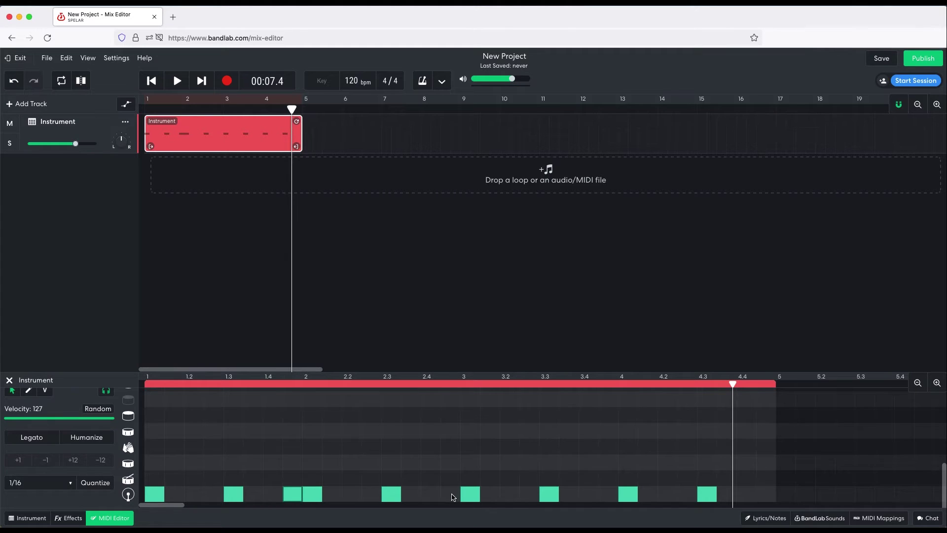
double_click(451, 494)
double_click(606, 495)
double_click(766, 494)
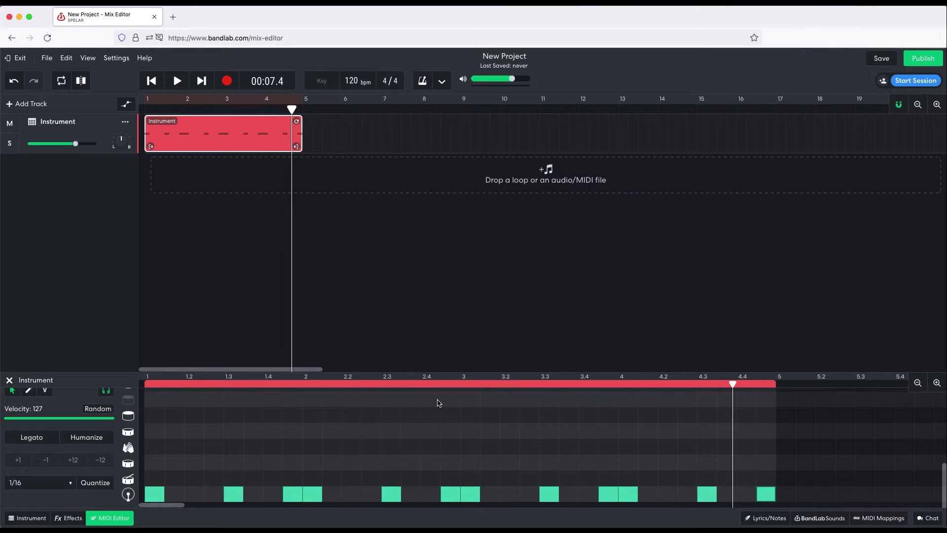
click(146, 380)
key(space)
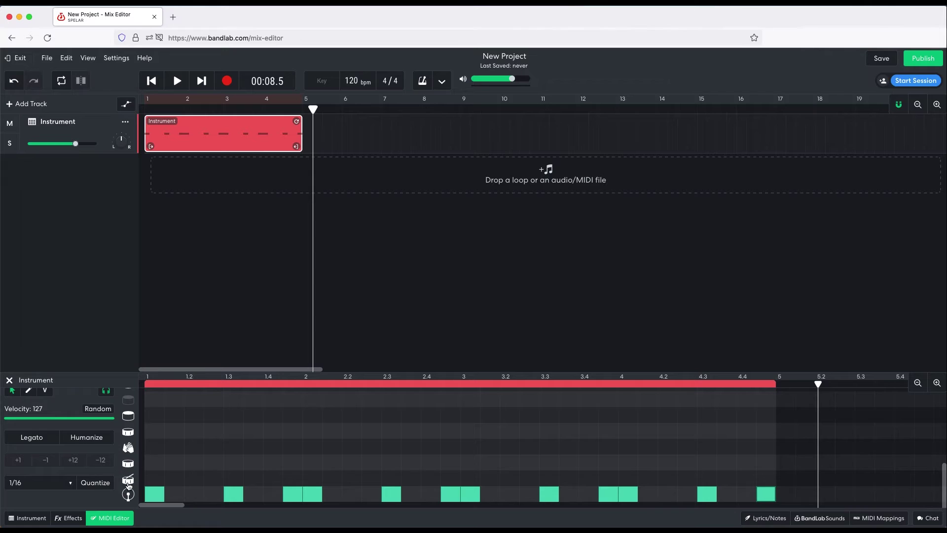
Step: Add a drum note on beat 2 of each of bars 1 to 4, two rows above the kick, and play the pattern
click(197, 465)
click(196, 465)
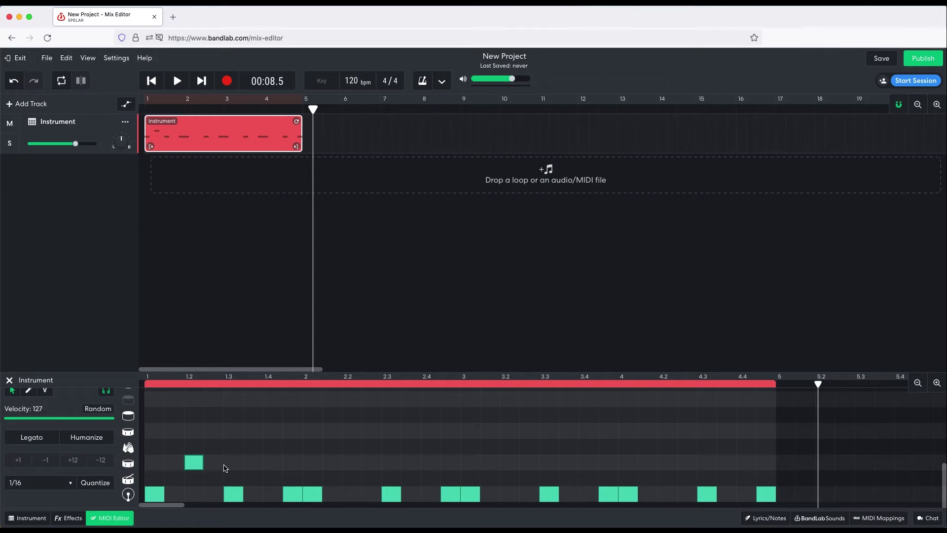
click(352, 466)
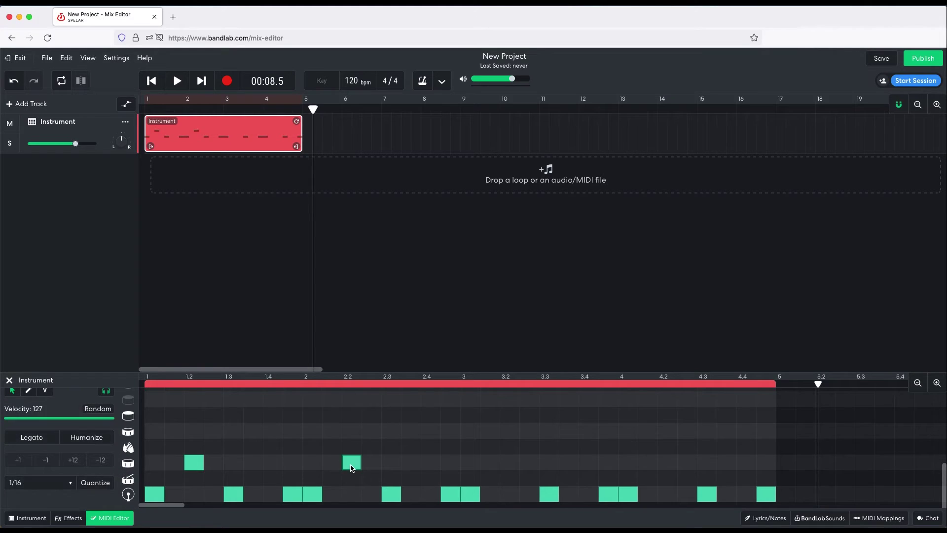
click(512, 467)
click(668, 464)
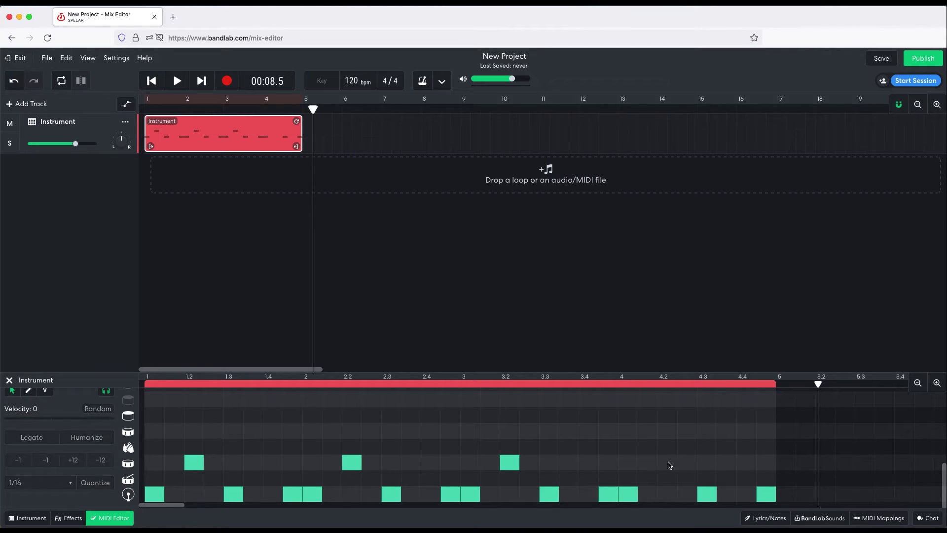
click(207, 384)
Step: Add notes on beat 4 of bars 1 to 4 in the same drum row and play the pattern from the start
click(272, 462)
click(428, 465)
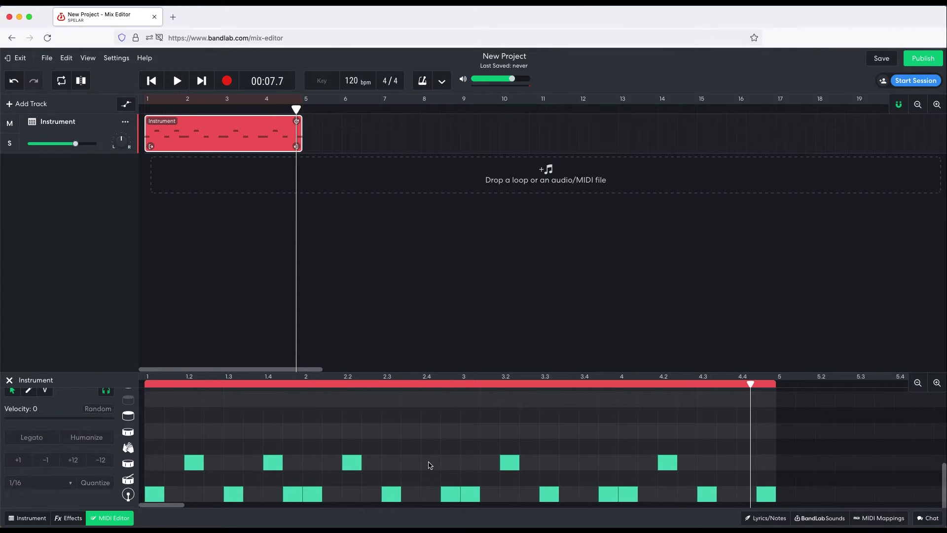
click(593, 464)
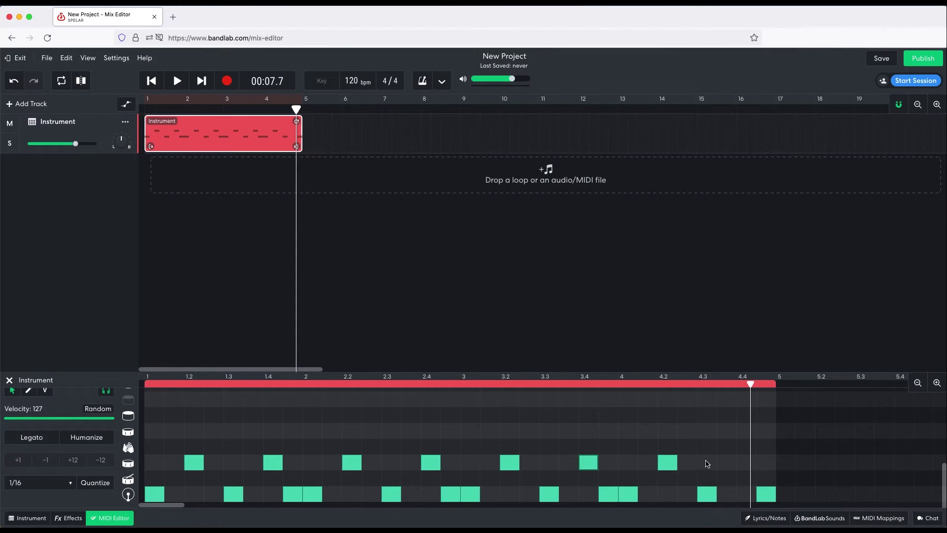
click(747, 462)
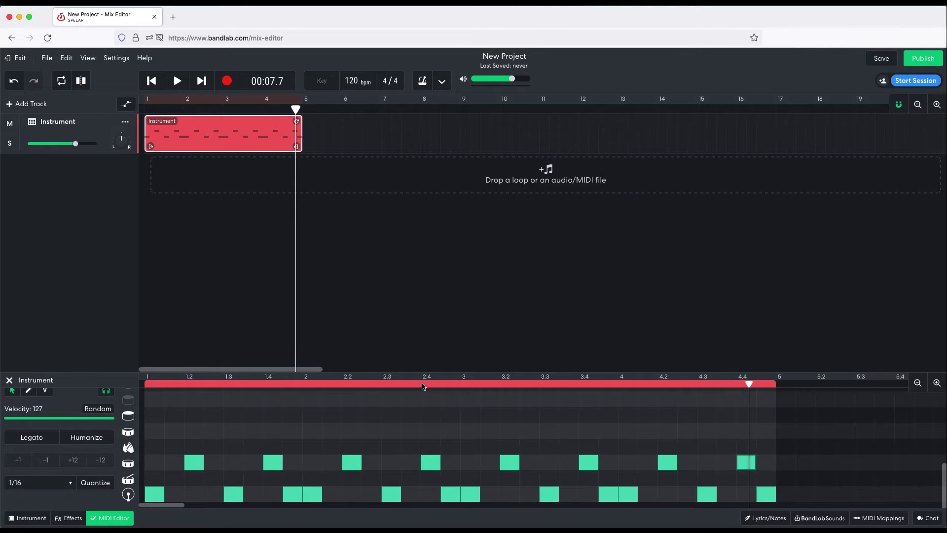
click(154, 383)
key(space)
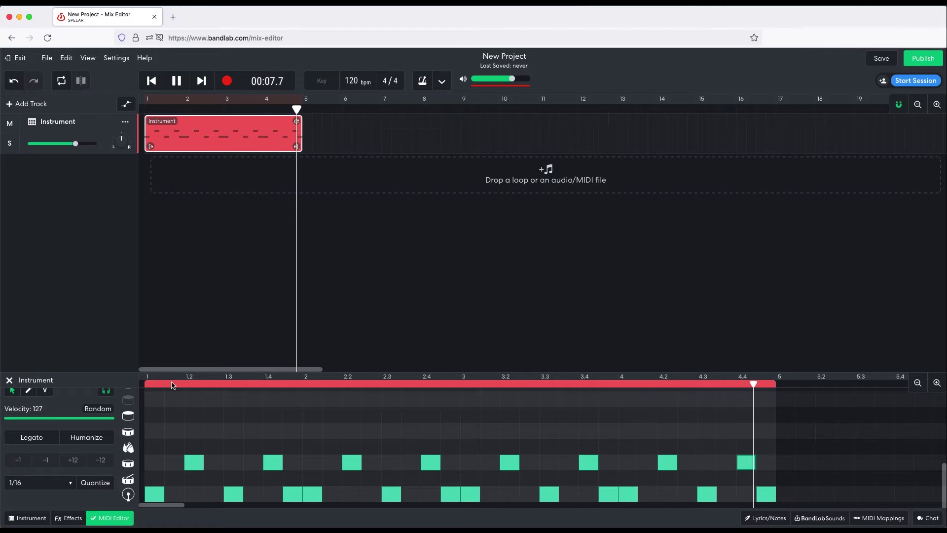
key(space)
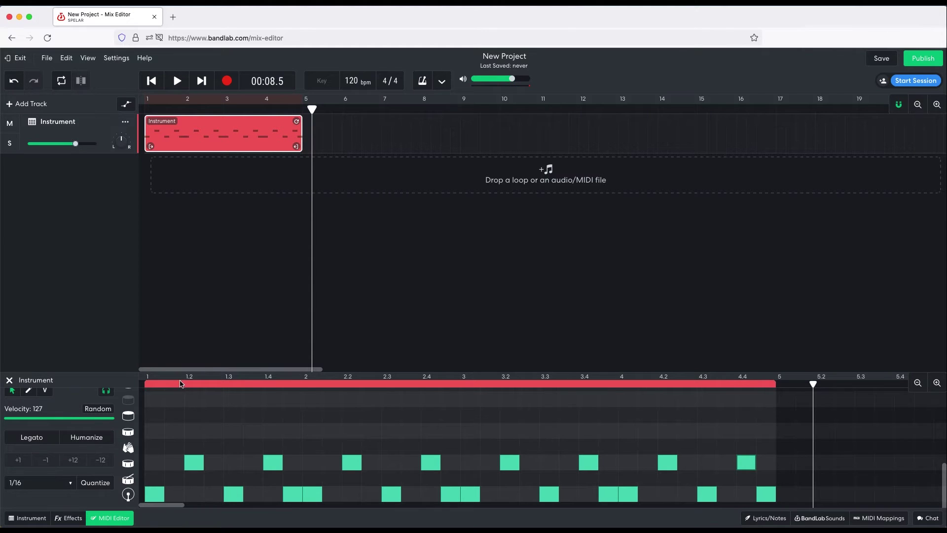
Step: Save the project and rename it "Instruktionsvideo"
key(super+s)
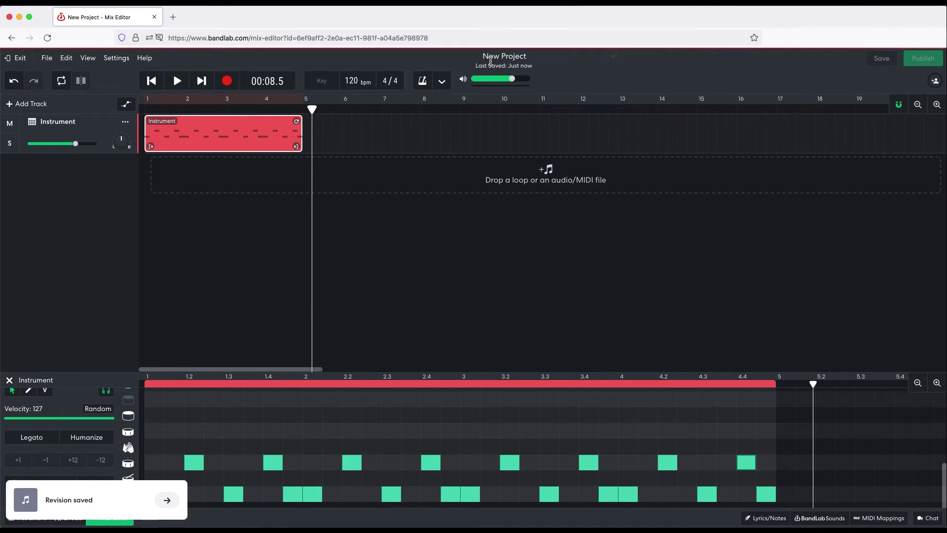
click(523, 58)
text(Instr)
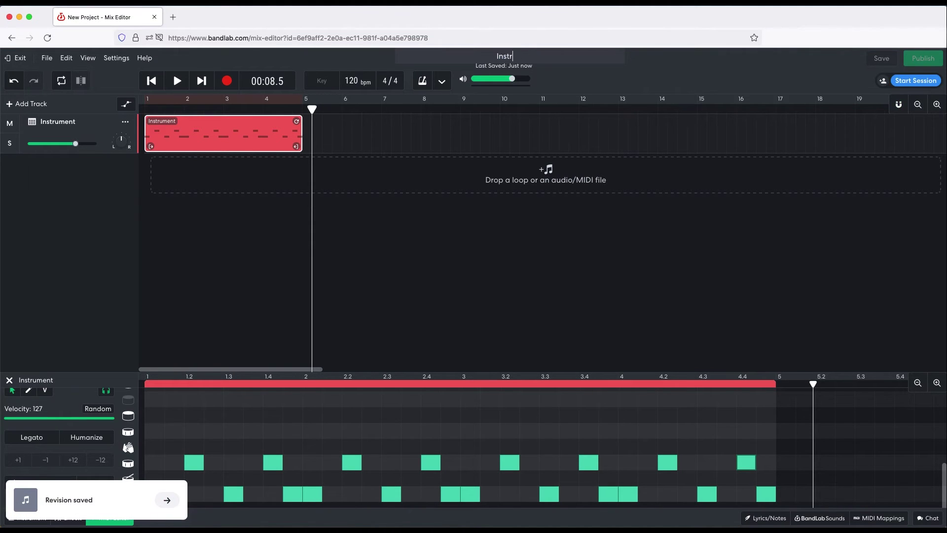
text(uktionsvideo)
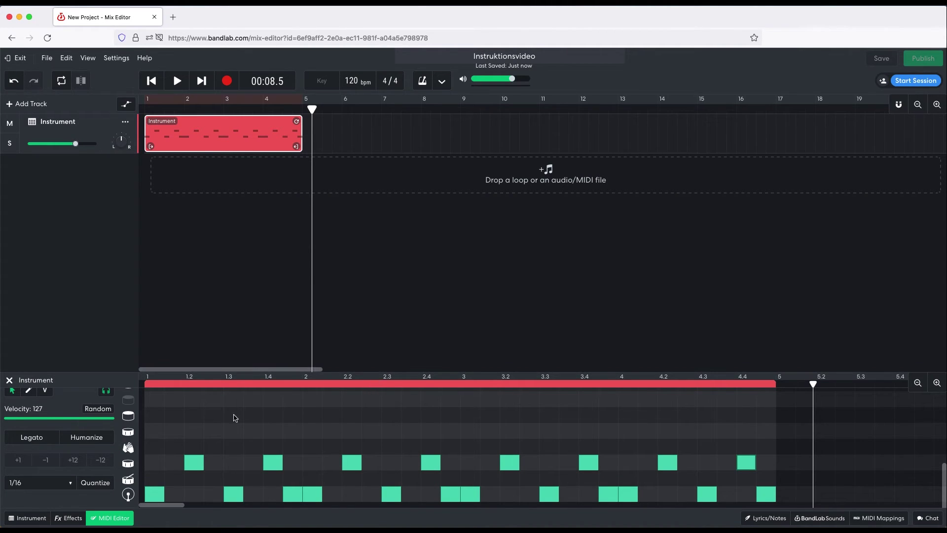
Step: Play the combined drum pattern from the start of the project and stop it partway
click(152, 81)
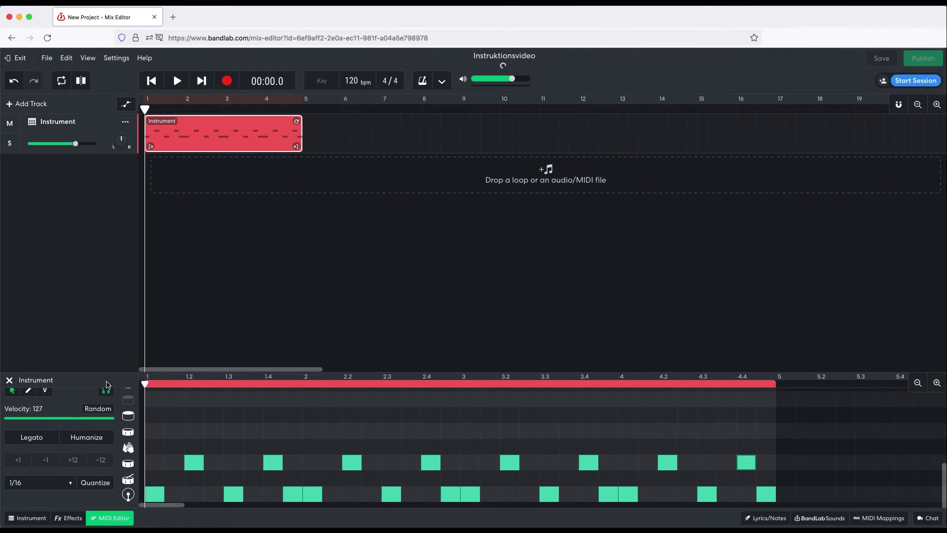
click(177, 81)
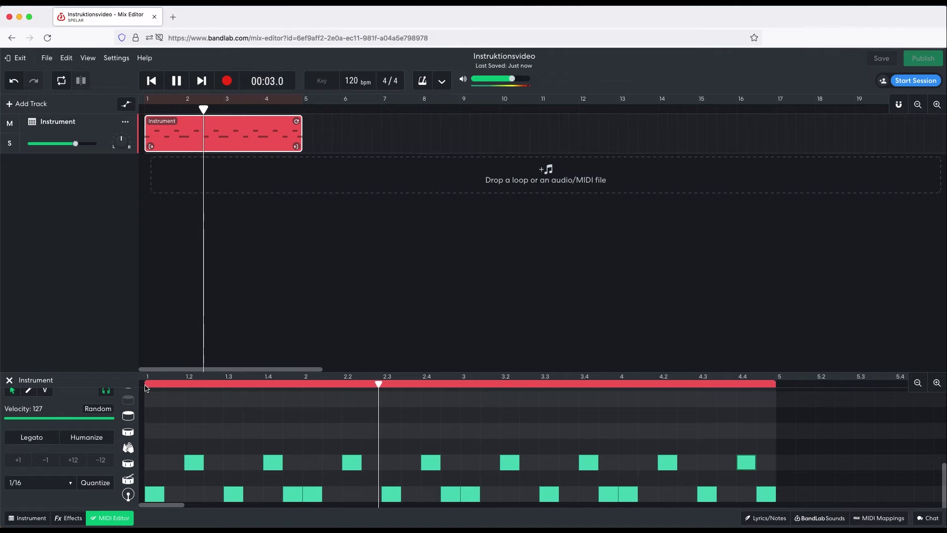
key(space)
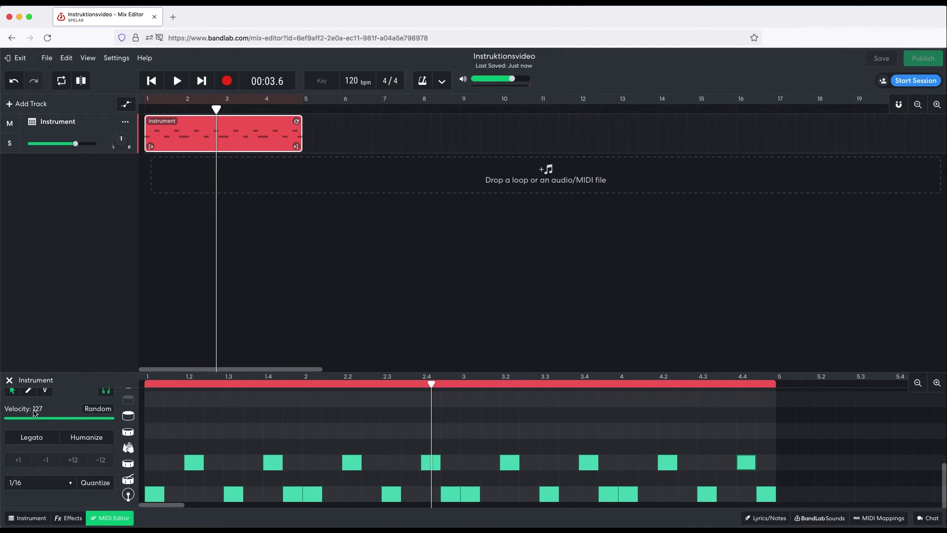
Step: Lower the velocity of the adjoining kick pairs around the starts of bars 2, 3 and 4, setting the last pair to 94
click(290, 383)
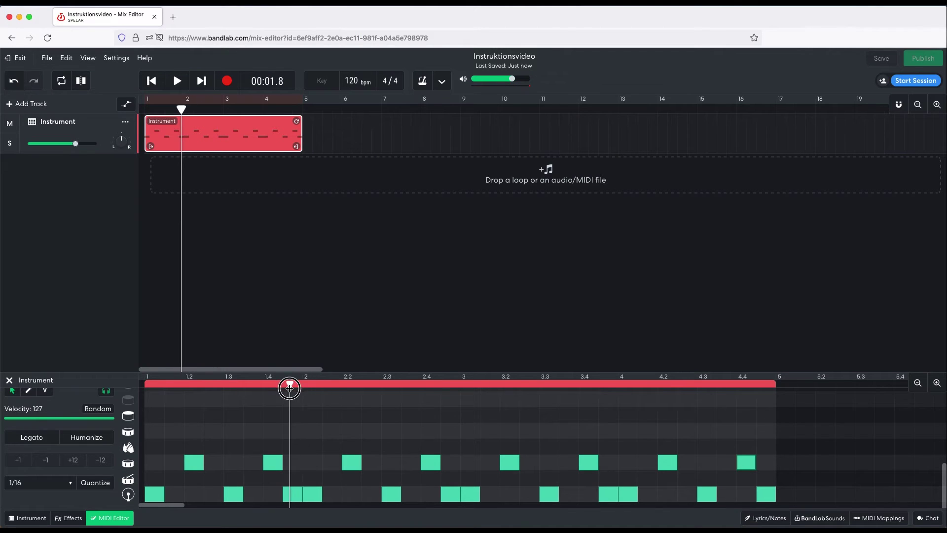
drag(274, 471, 327, 509)
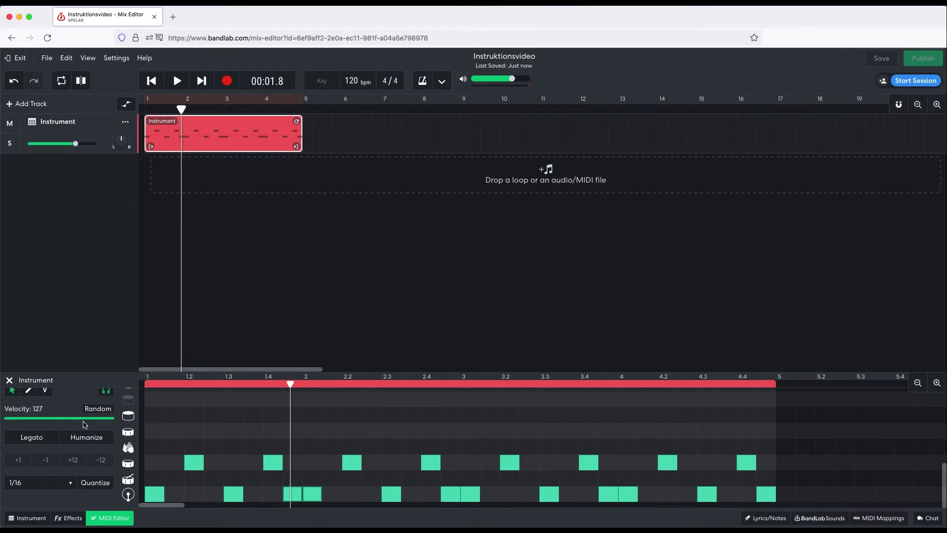
click(107, 419)
click(462, 497)
click(93, 417)
drag(584, 483, 640, 501)
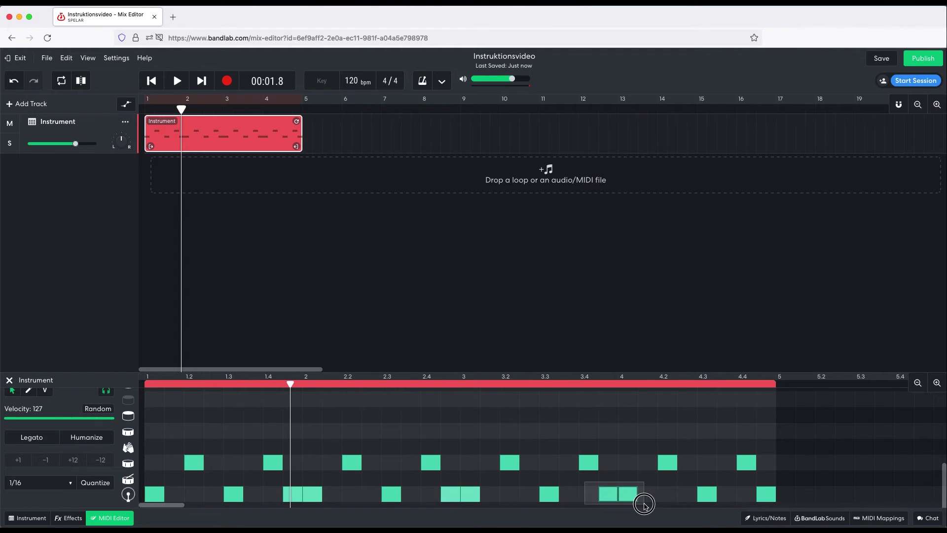
click(85, 418)
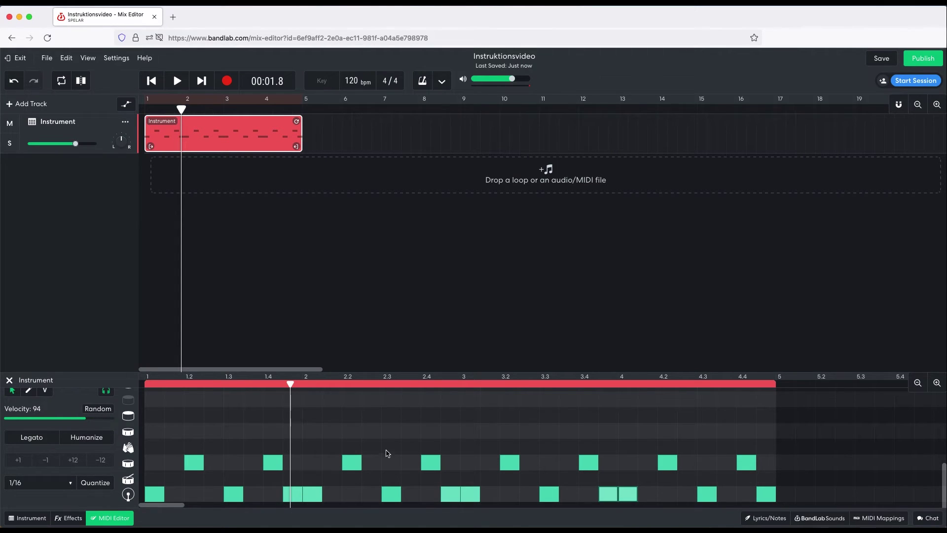
Step: Lower the velocity of the last kick note, set the first kick note's velocity to 91, and play the pattern
click(765, 493)
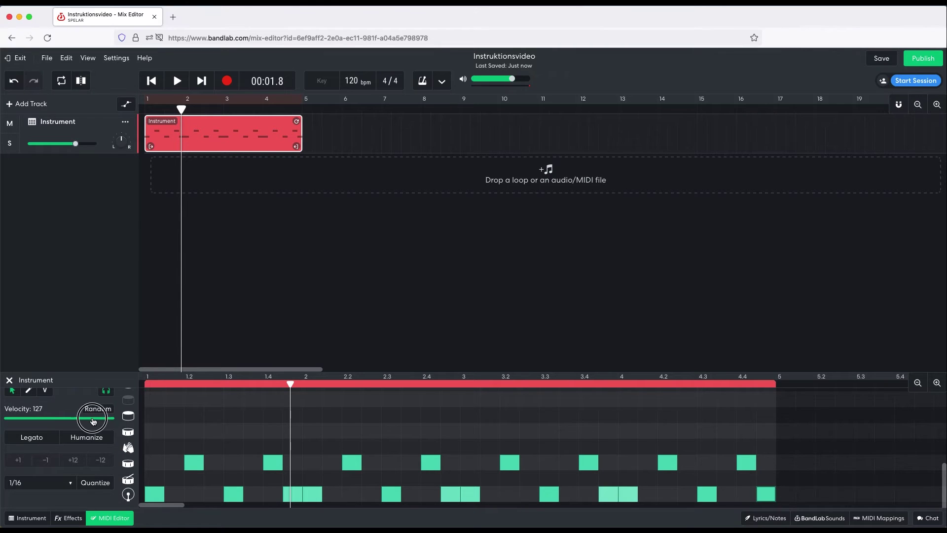
click(154, 493)
click(82, 418)
click(161, 387)
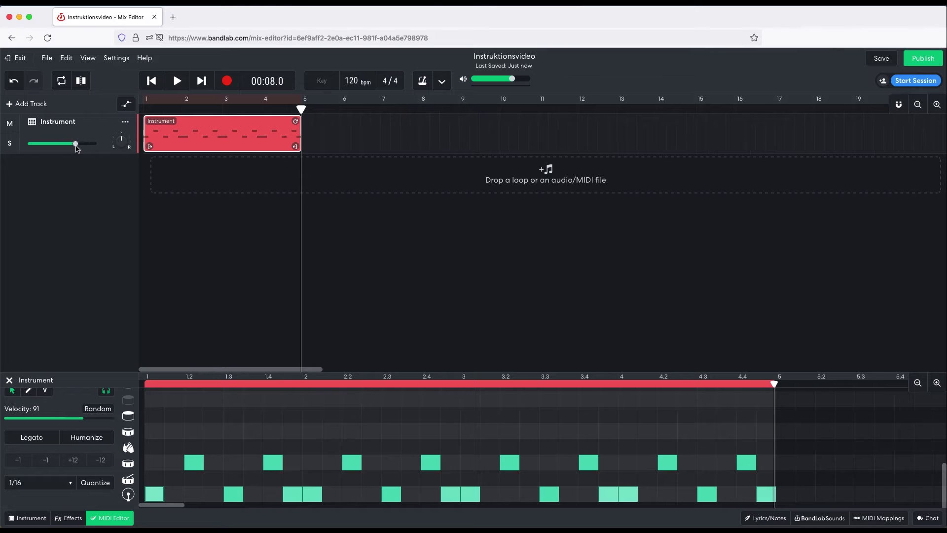
Step: Lower the drum track's volume slightly and play the pattern from the start
drag(75, 145, 69, 147)
drag(255, 111, 147, 108)
key(space)
click(296, 111)
click(296, 111)
key(space)
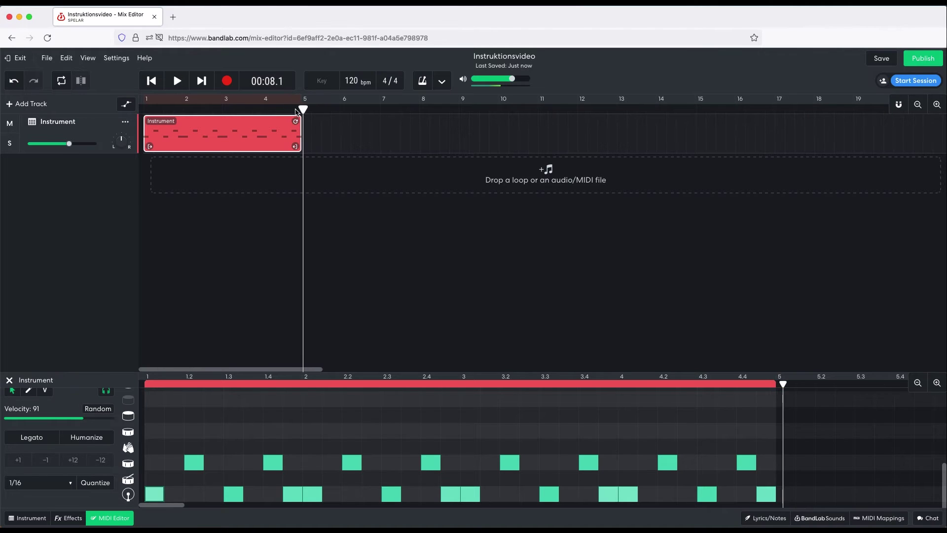
Step: Loop the drum region out to bar 17, play it from bar 3 and inspect the repeated notes in the MIDI editor
drag(304, 111, 249, 109)
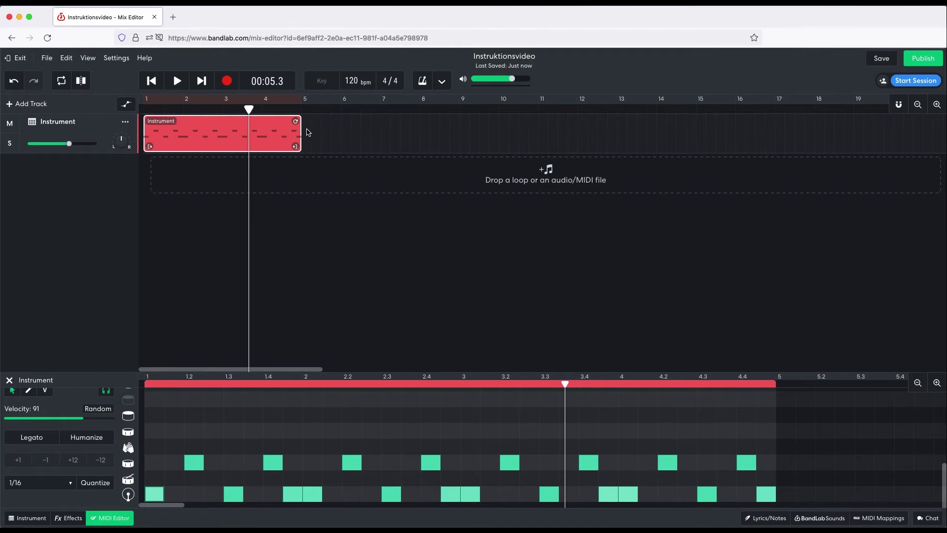
drag(297, 121, 771, 133)
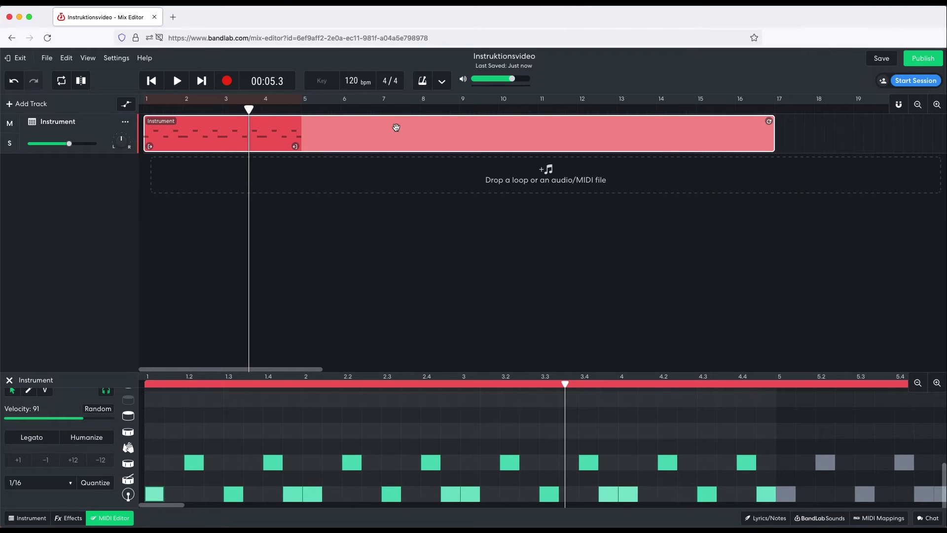
key(space)
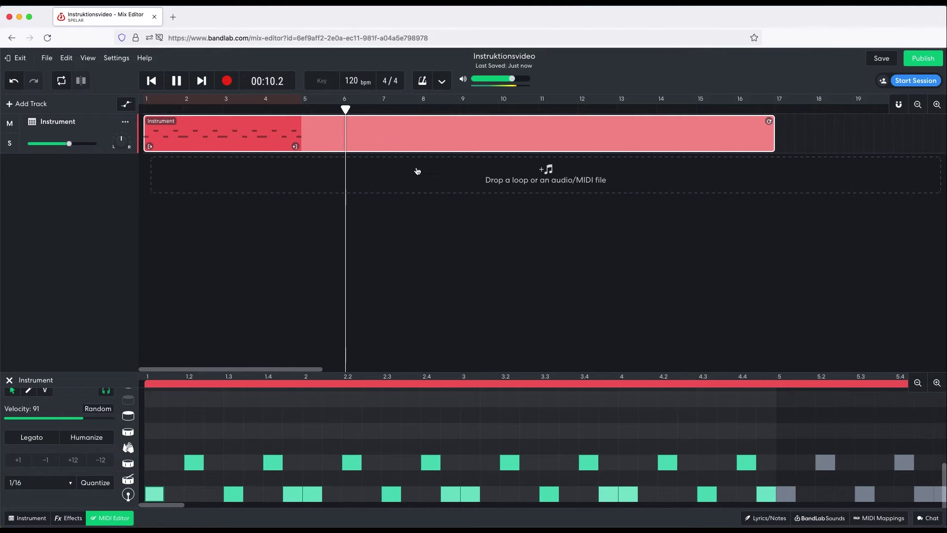
key(space)
scroll(358, 391, left, 4)
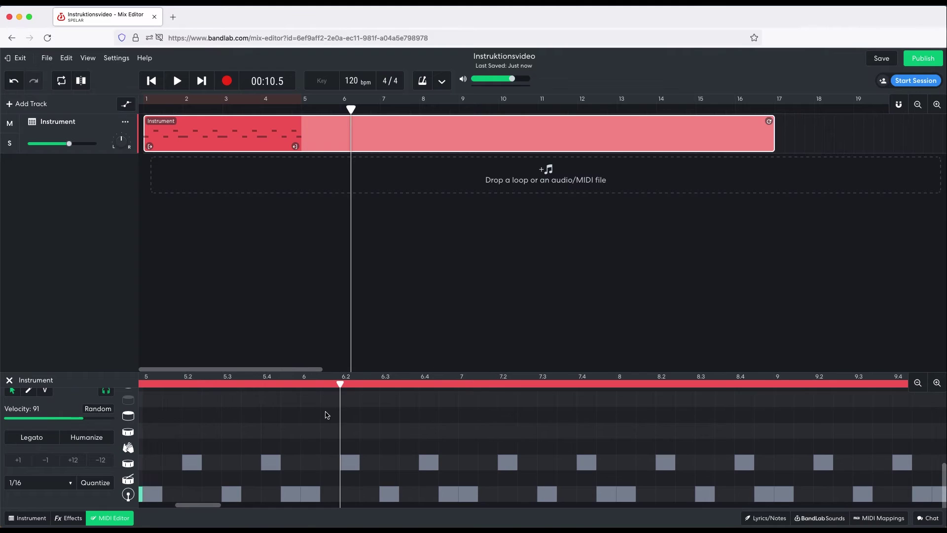
scroll(666, 454, left, 10)
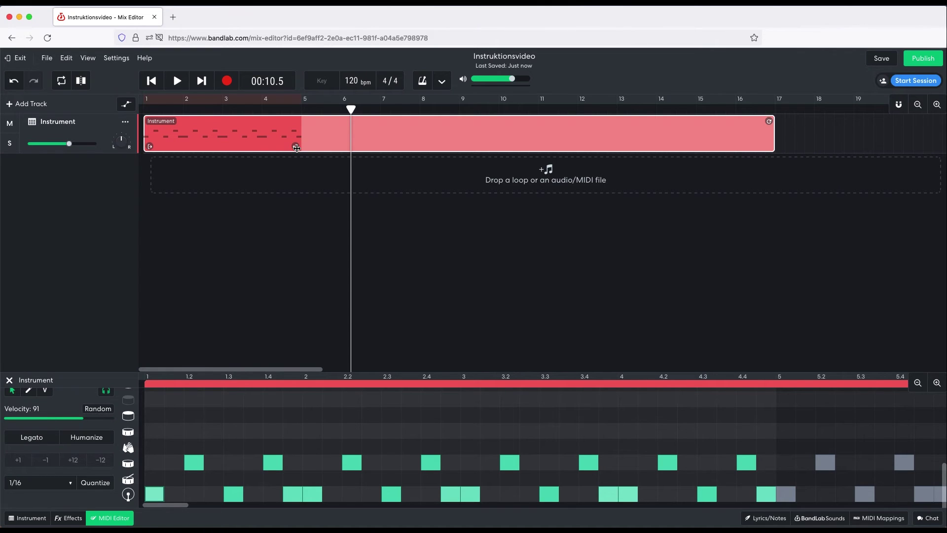
mouse_move(296, 148)
mouse_down()
mouse_move(220, 148)
mouse_move(297, 149)
mouse_up()
click(205, 246)
click(152, 124)
click(168, 108)
Step: Rename the drum track as "Trummor"
double_click(49, 122)
text(Trummor)
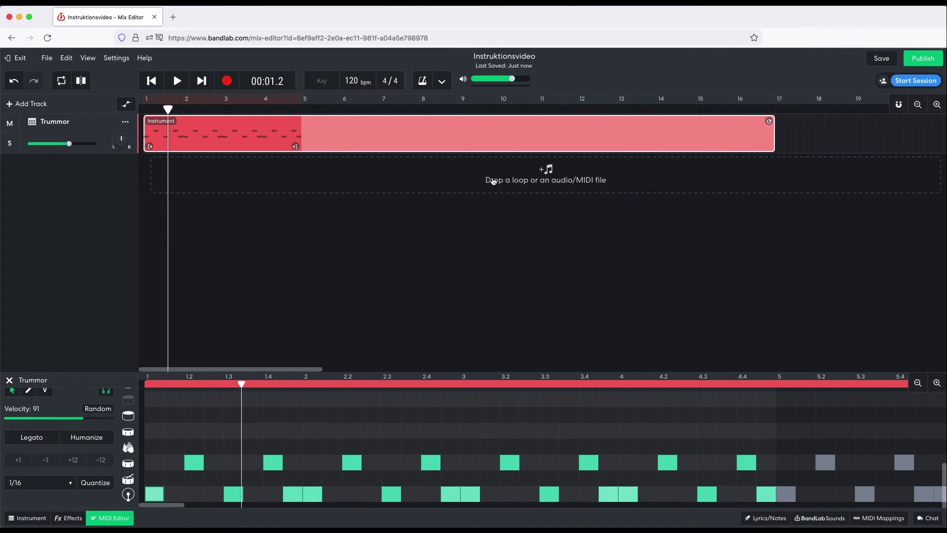
Step: Open the BandLab Sounds library as the source for a new track and preview the Lex Luger Bonus Sounds pack
click(31, 105)
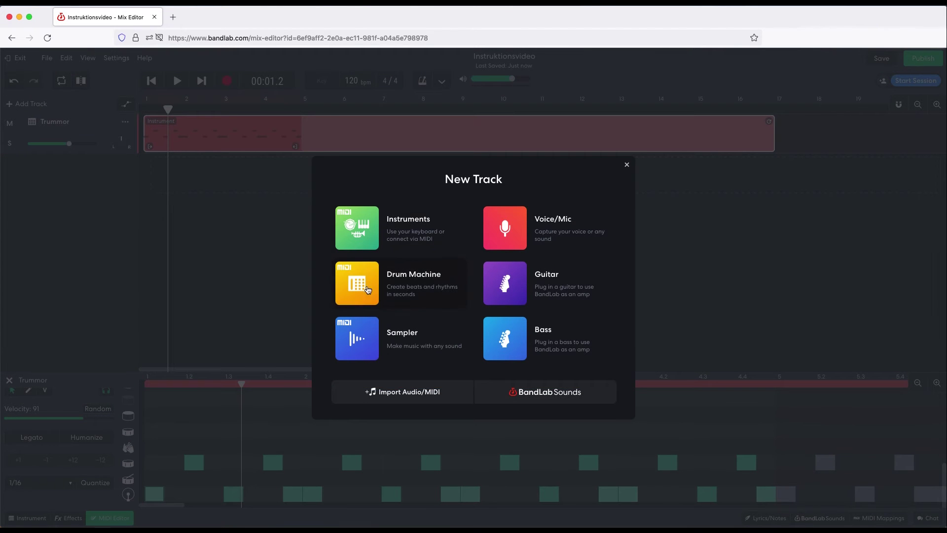
click(555, 400)
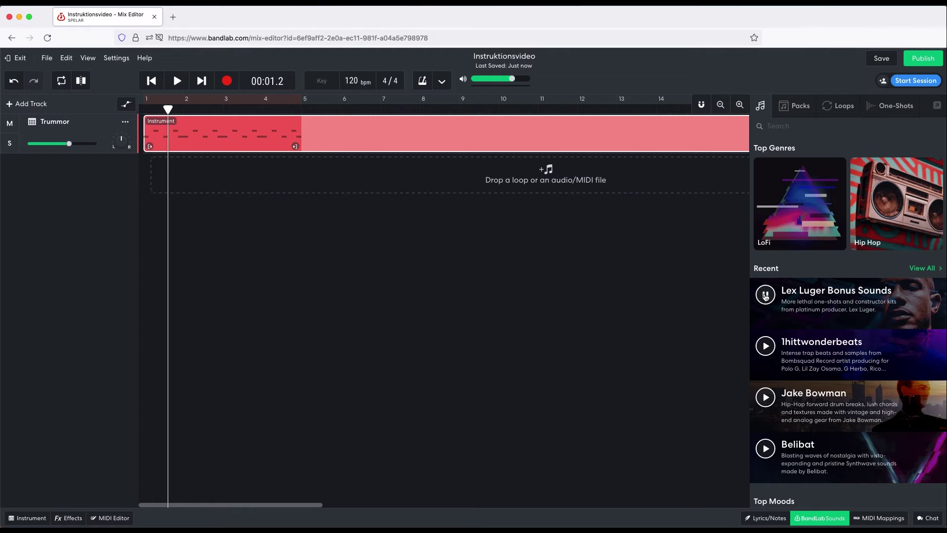
click(765, 295)
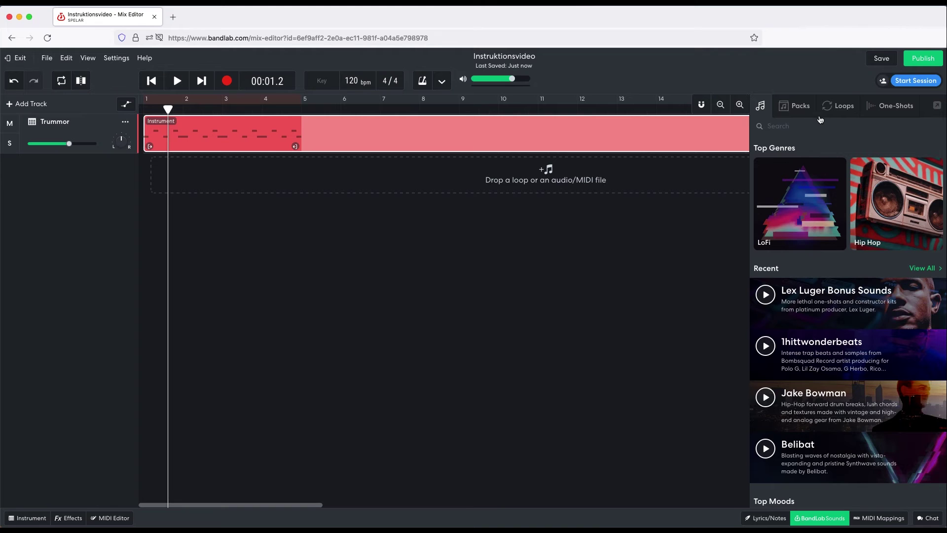
Step: Browse the available loops and preview dustyhiphop-94-Am-AstralFilter-4bar and dustyhiphop-90-Fb-AirRaidSynth-4bar
click(834, 110)
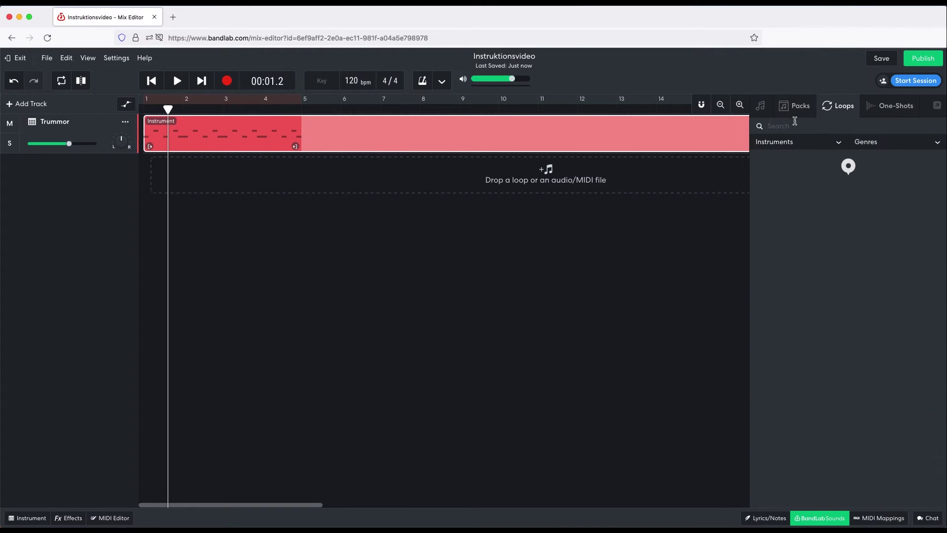
click(763, 160)
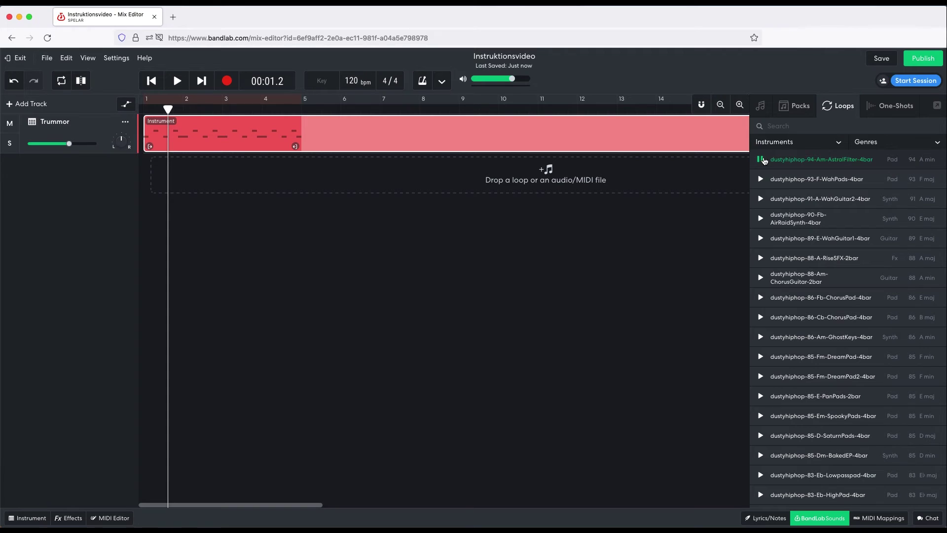
click(764, 160)
click(762, 220)
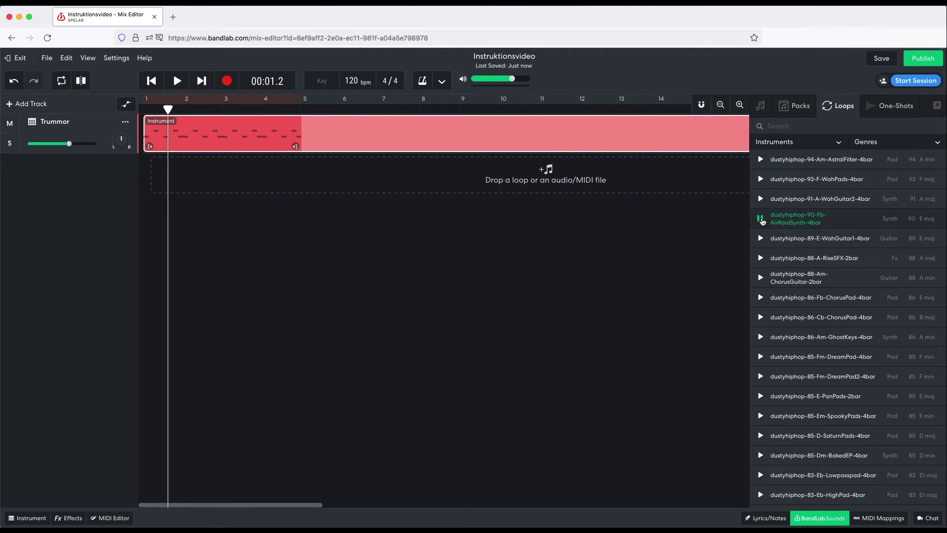
click(761, 220)
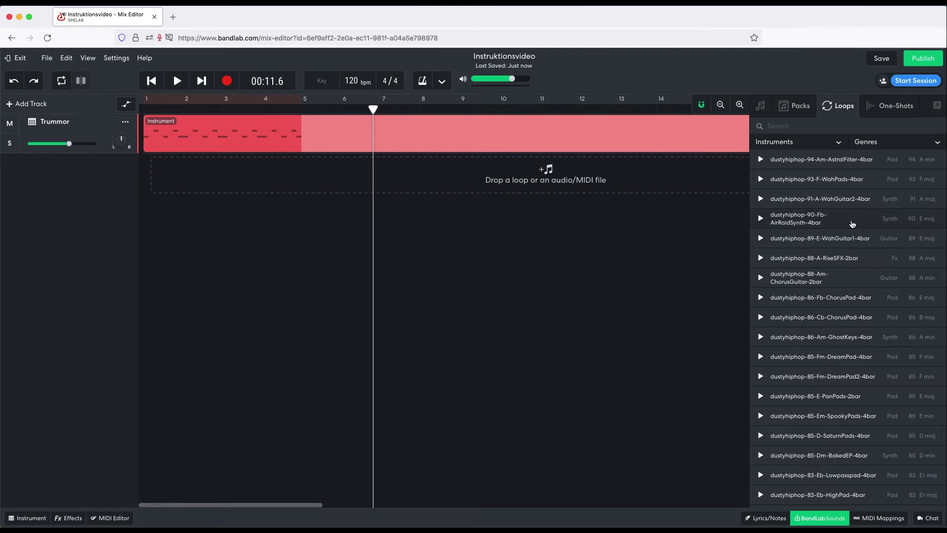
scroll(861, 245, down, 4)
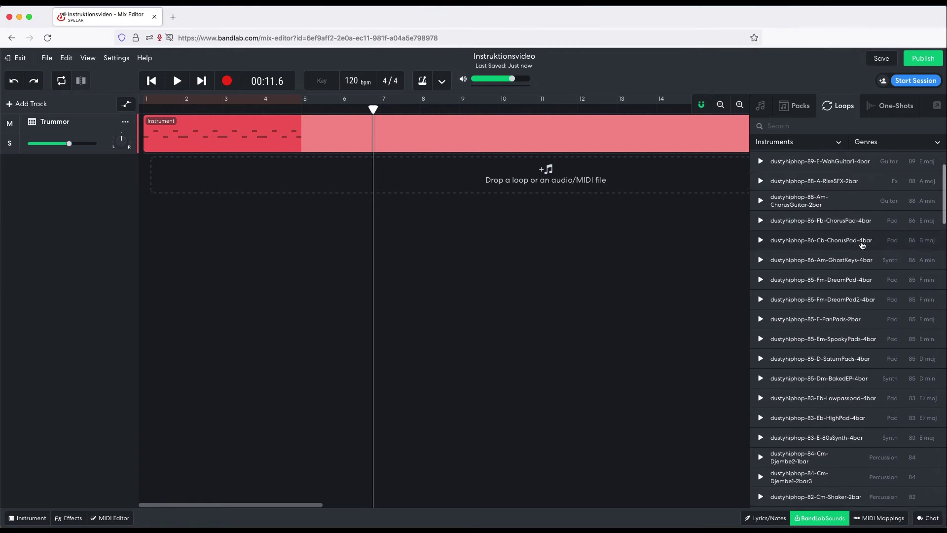
scroll(860, 244, up, 5)
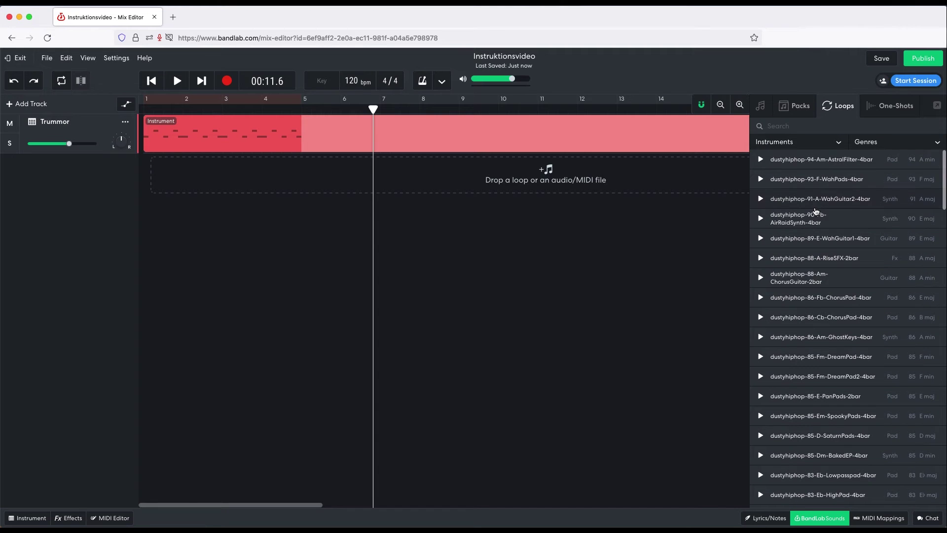
Step: Search the loops for 120 and preview Pro Crack spaceships 120bpm gm
click(802, 127)
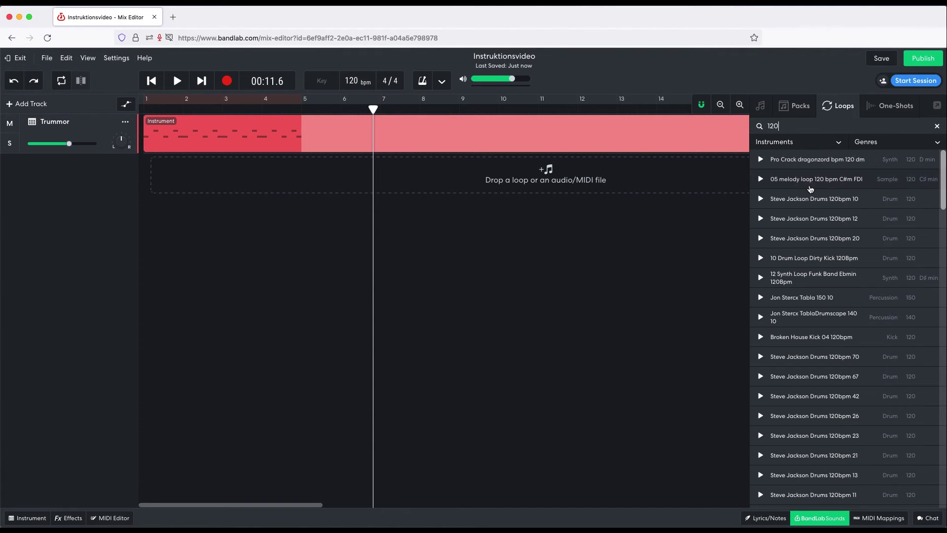
scroll(795, 233, down, 10)
scroll(795, 234, down, 5)
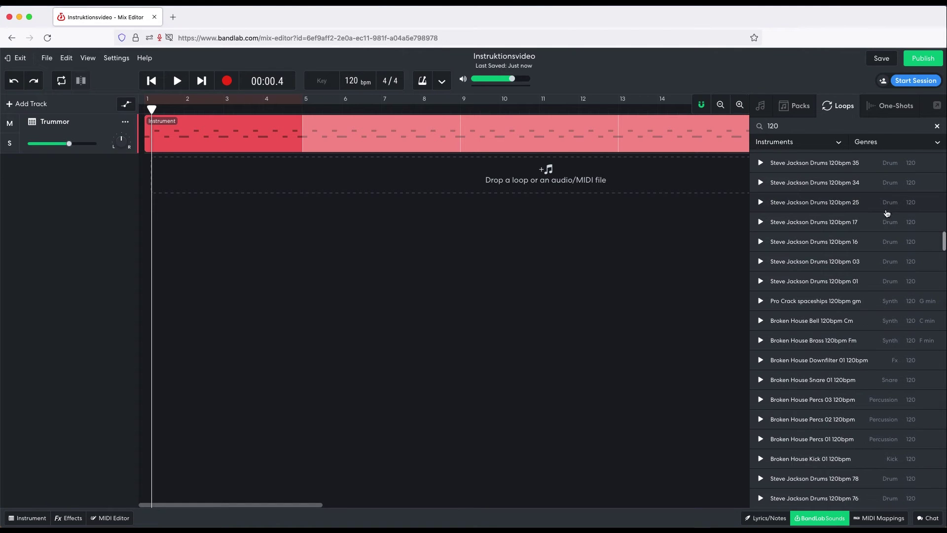
scroll(891, 261, down, 2)
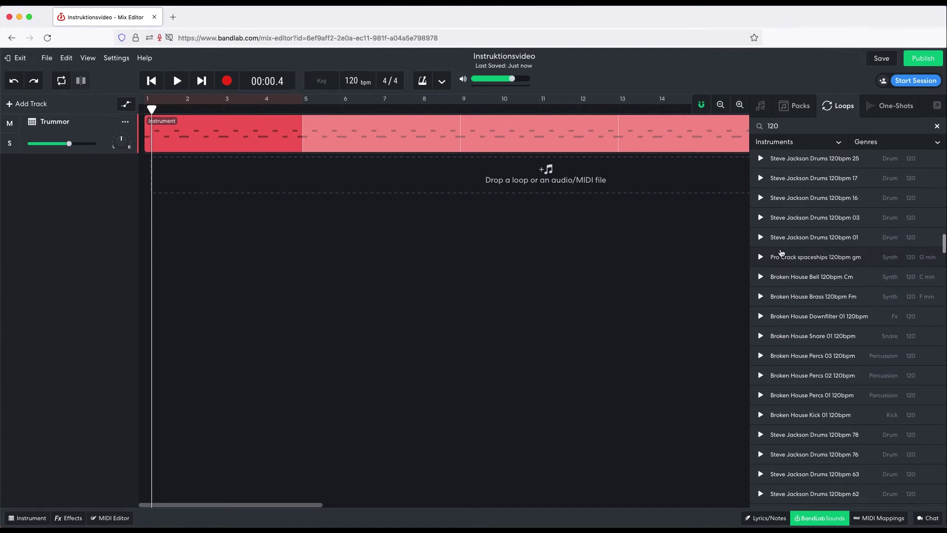
click(760, 257)
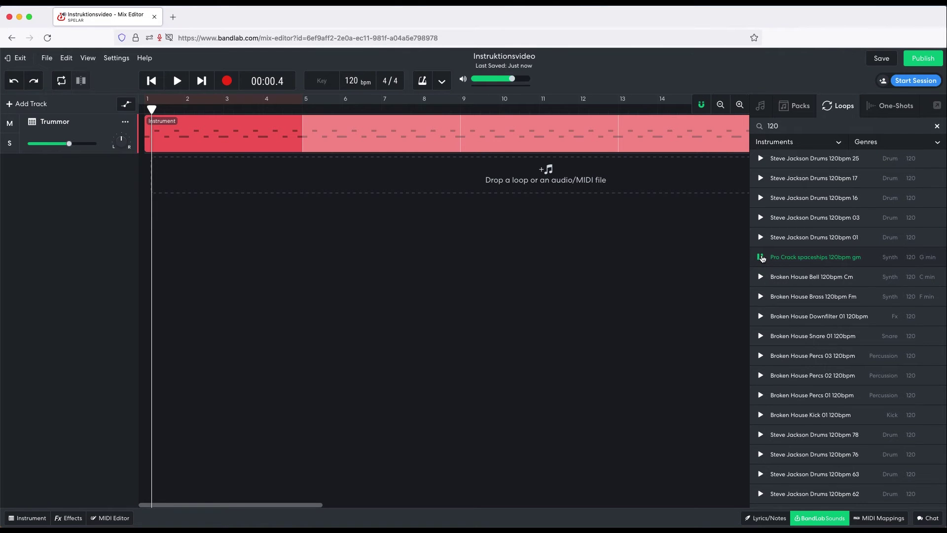
Step: Place the Pro Crack spaceships 120bpm gm loop on a new track starting at bar 3 and play the song from the beginning
drag(762, 258, 335, 167)
key(space)
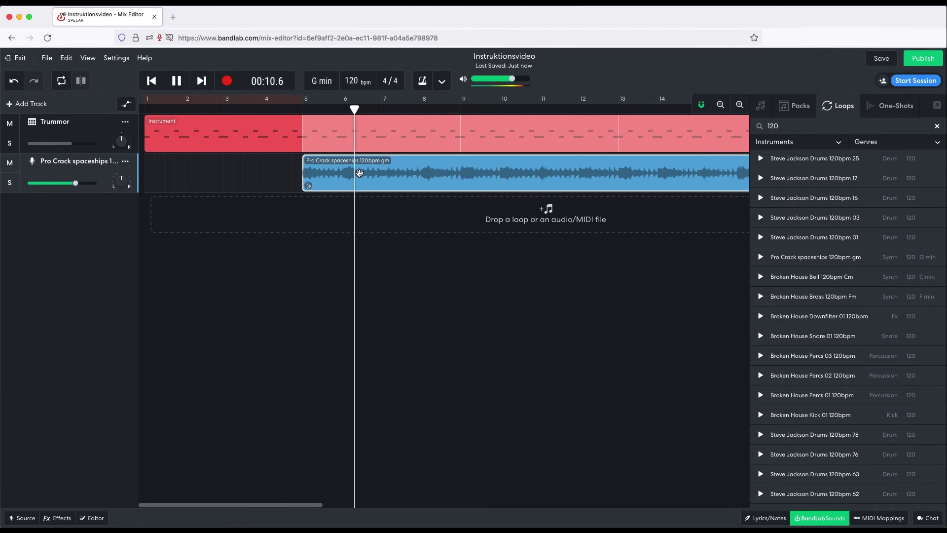
drag(358, 171, 280, 168)
drag(222, 105, 116, 110)
key(space)
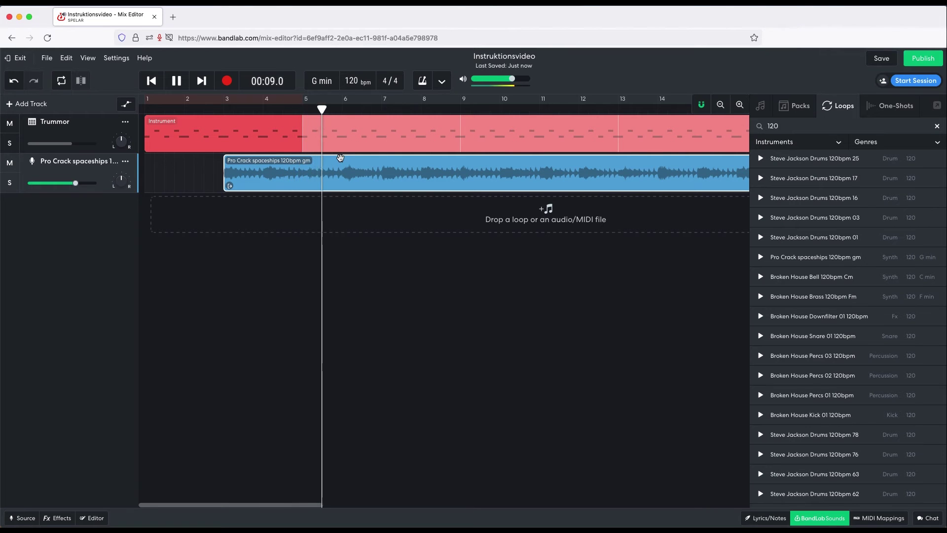
key(space)
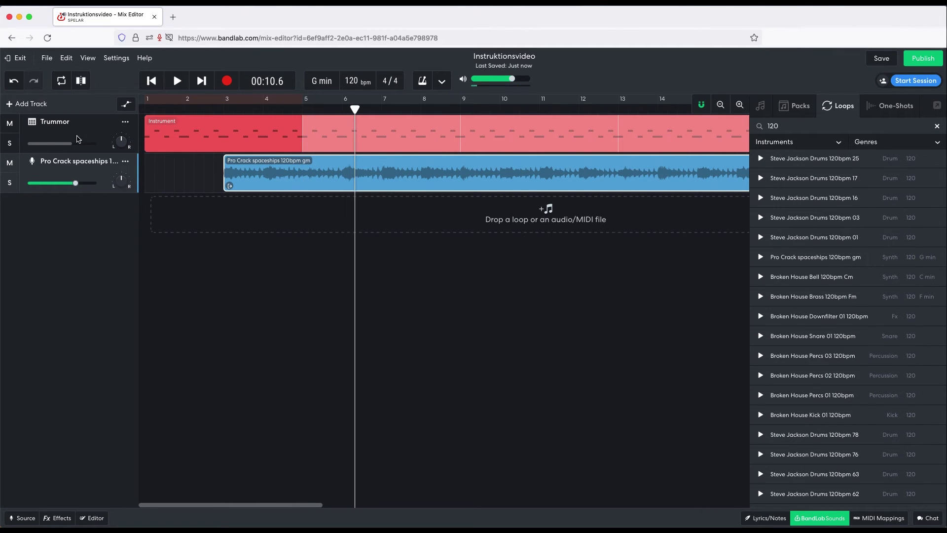
Step: Lower the Trummor track's volume a little and listen to both tracks together from the start
click(79, 139)
drag(71, 144, 62, 147)
click(108, 109)
key(space)
key(Return)
key(space)
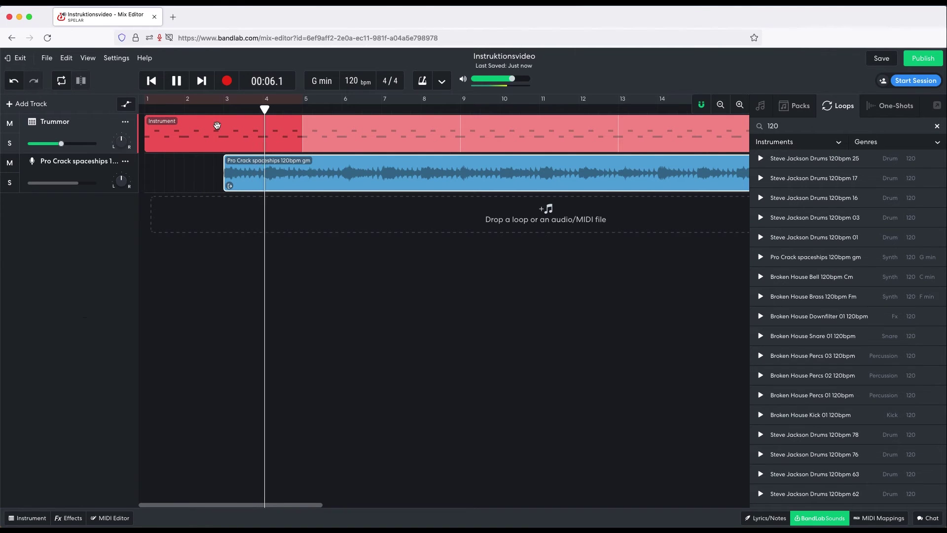
click(177, 82)
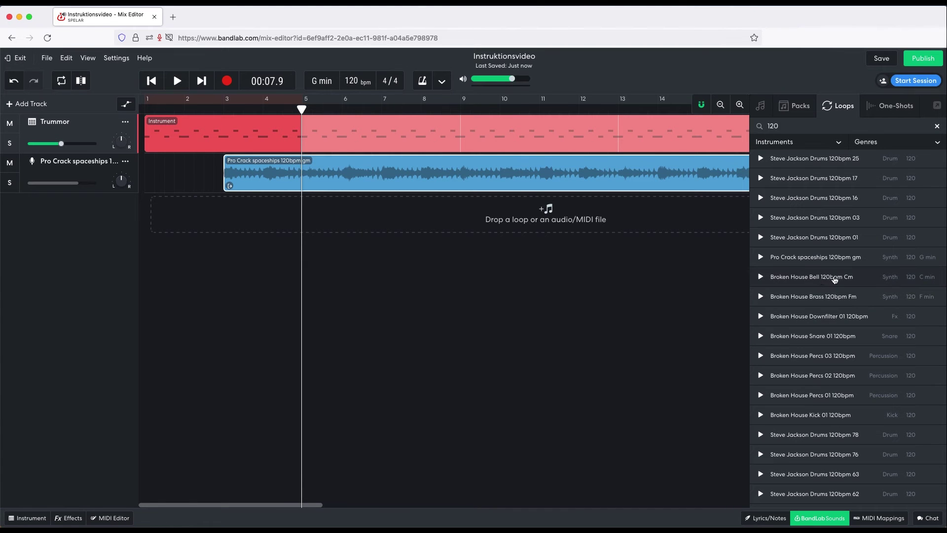
scroll(828, 287, down, 5)
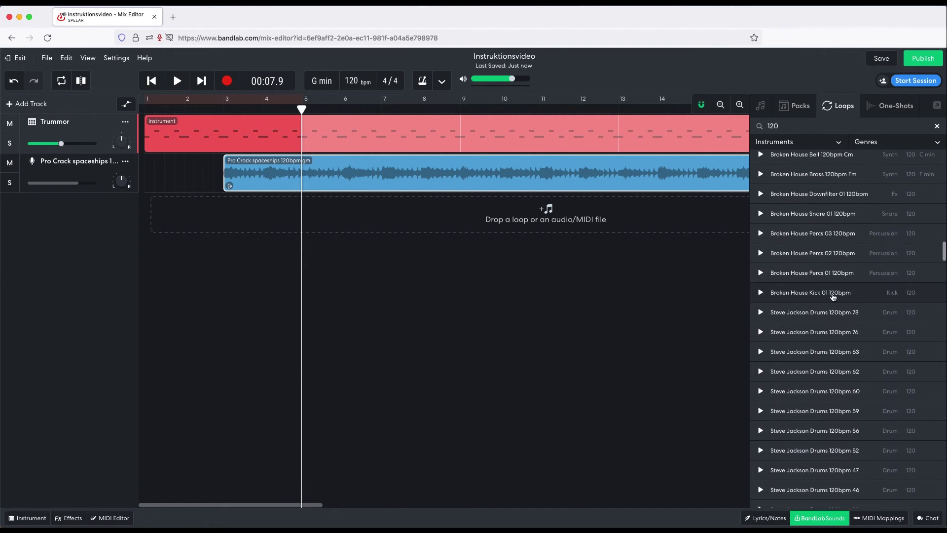
scroll(832, 296, down, 2)
scroll(832, 296, down, 4)
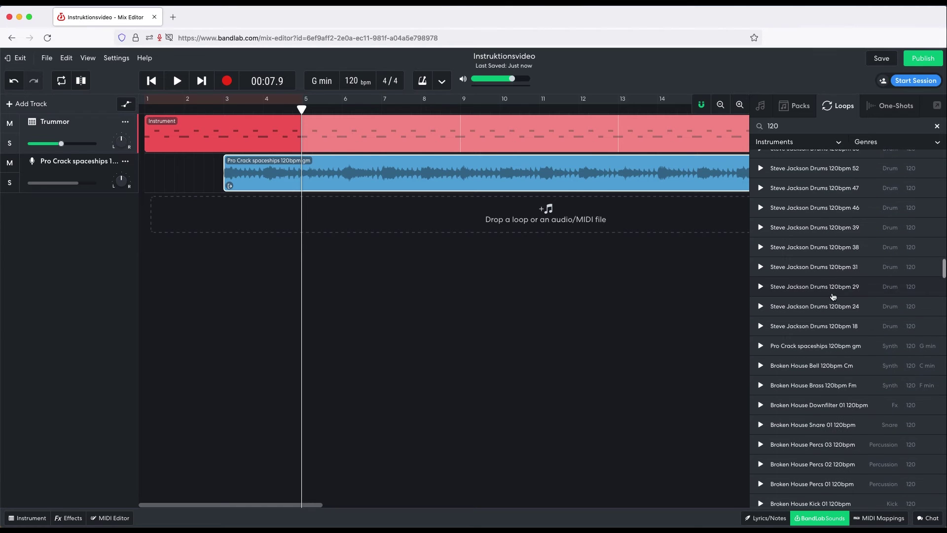
scroll(832, 296, down, 1)
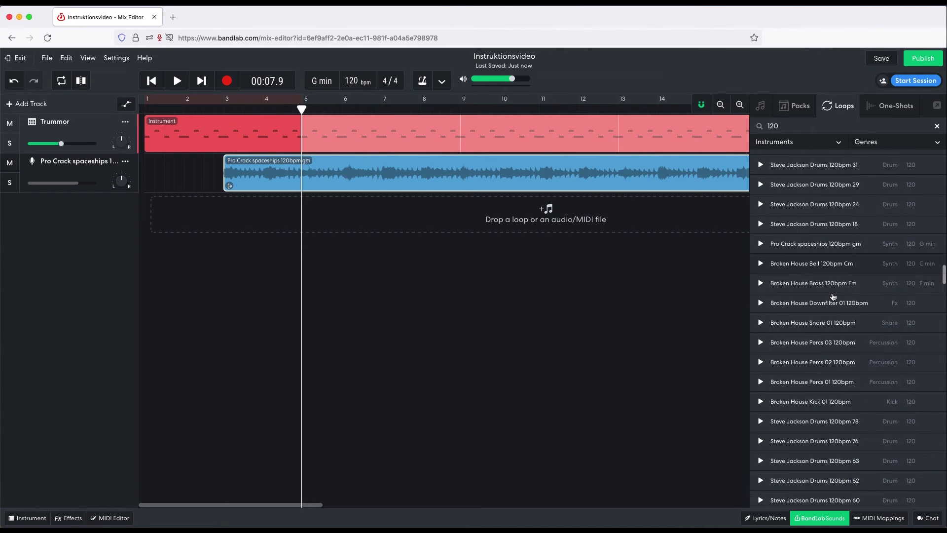
Step: Shorten the Pro Crack spaceships region so it ends at bar 7, and start playback
scroll(477, 185, right, 6)
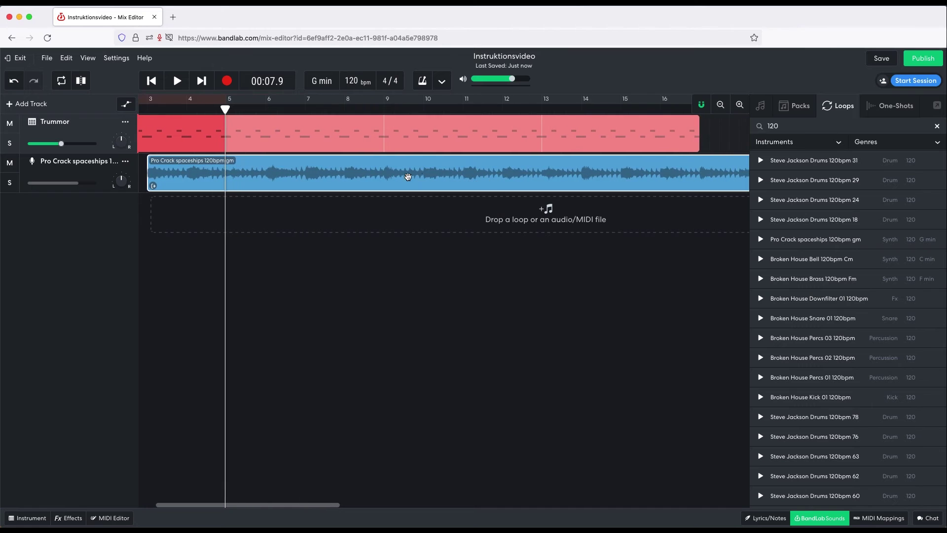
scroll(411, 176, right, 20)
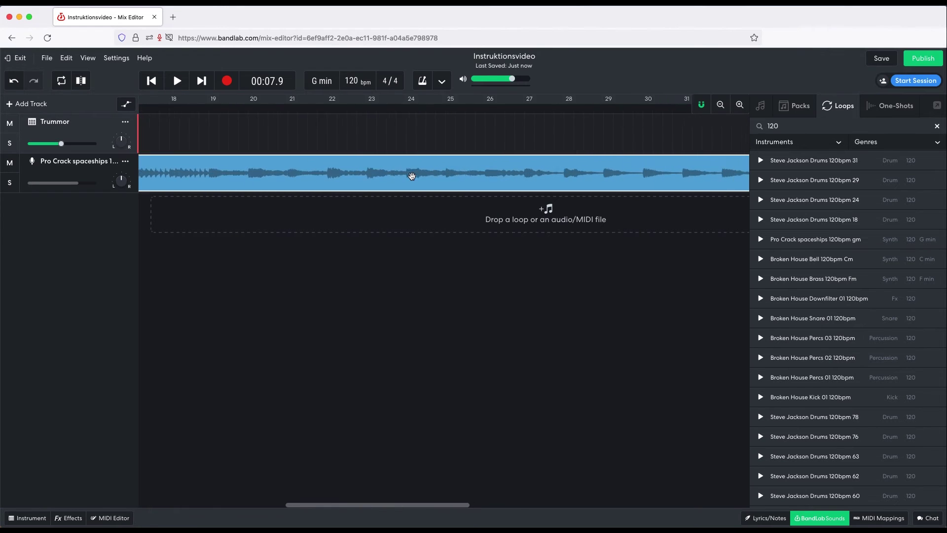
drag(397, 187, 232, 183)
scroll(225, 182, left, 3)
scroll(225, 182, left, 3)
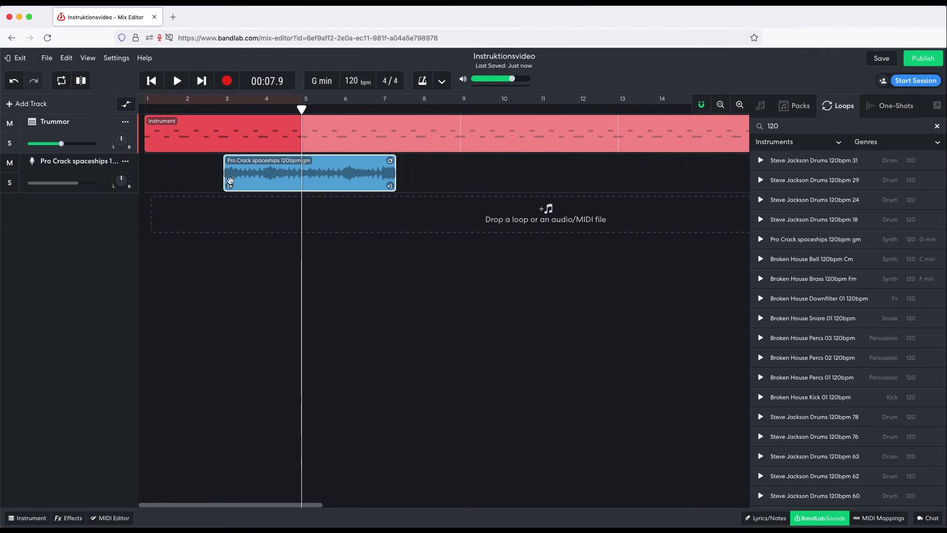
click(392, 188)
drag(390, 187, 379, 188)
key(space)
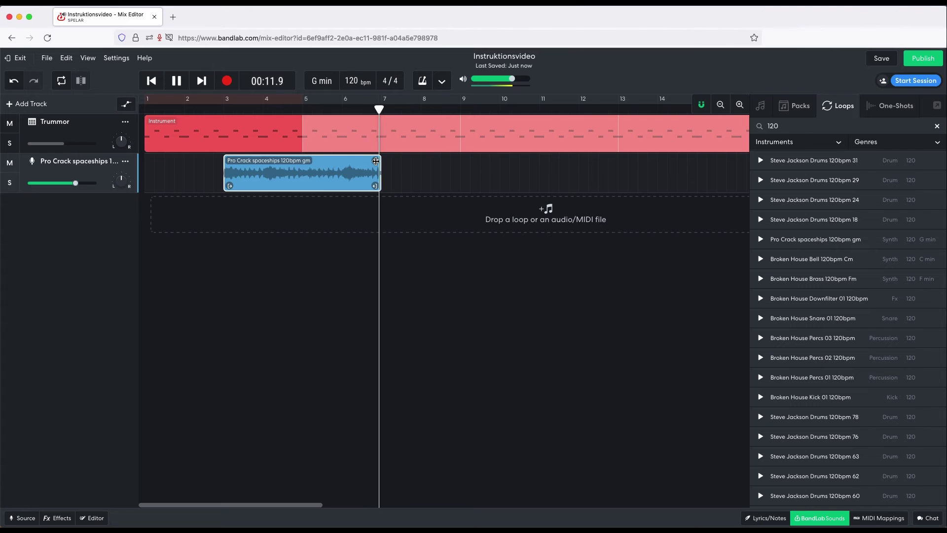
Step: Loop the shortened Pro Crack spaceships region out to bar 15 and stop playback
drag(376, 161, 704, 182)
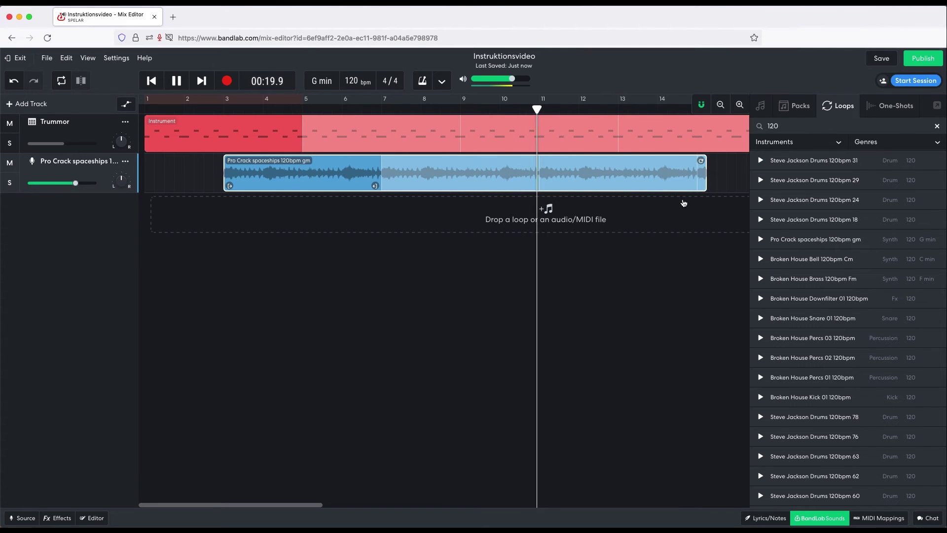
key(space)
drag(702, 164, 694, 163)
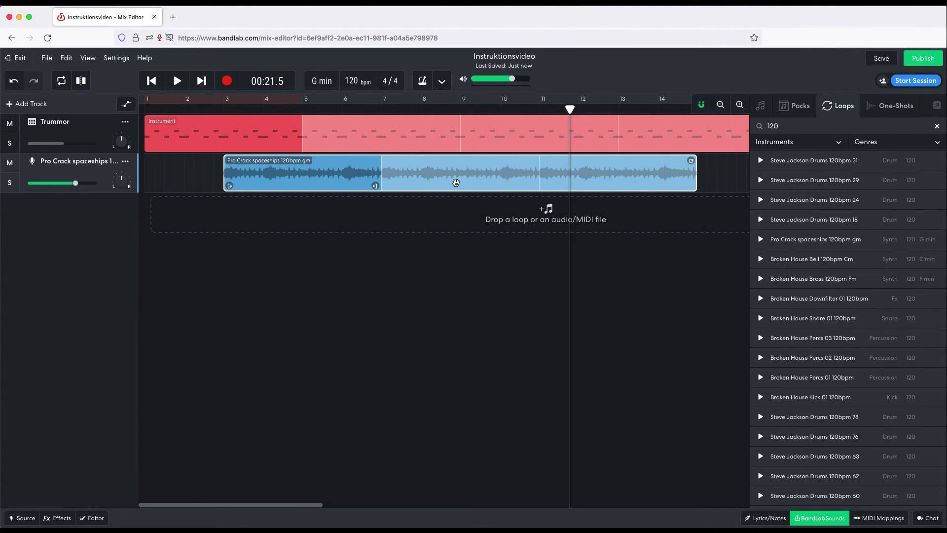
Step: Try ending the synth region's repeating section just before bar 7, undo that and play across the first repeat
drag(374, 185, 362, 185)
click(350, 112)
key(space)
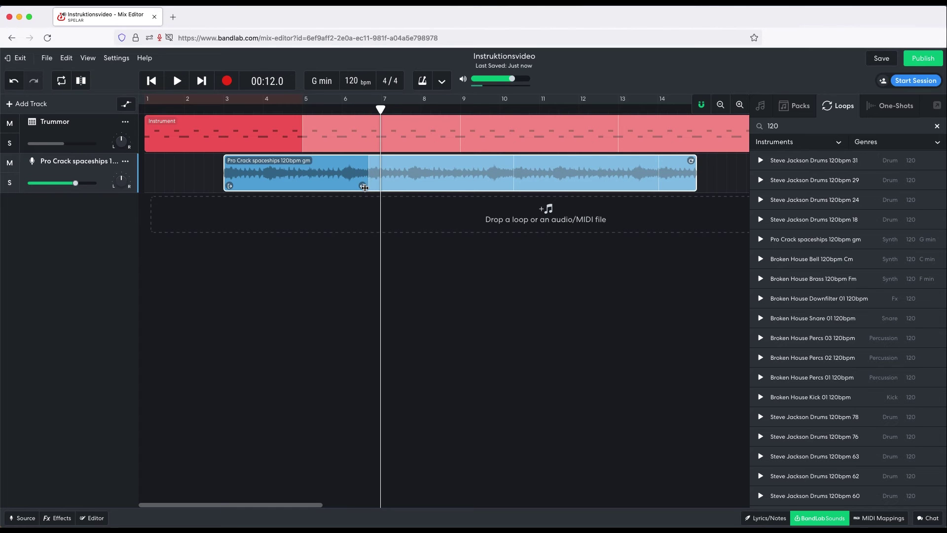
key(super+z)
click(355, 113)
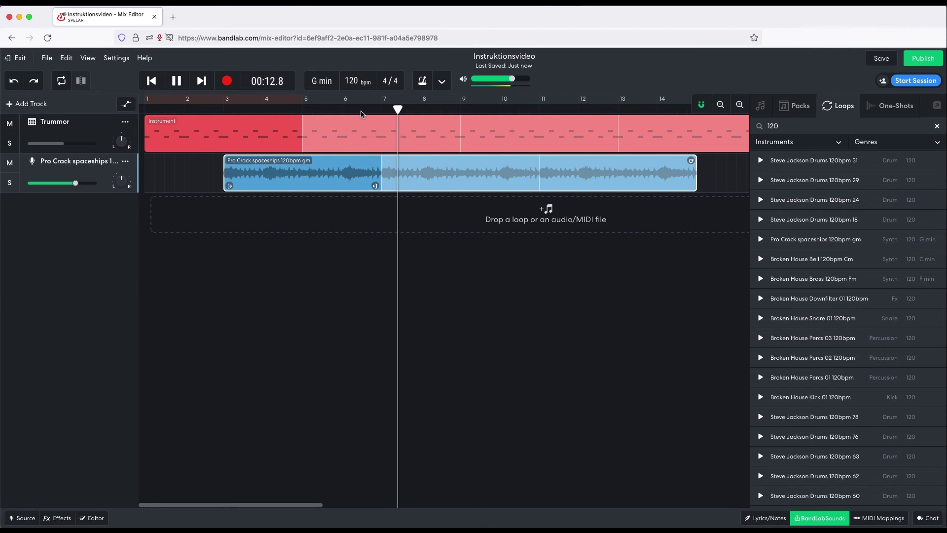
key(space)
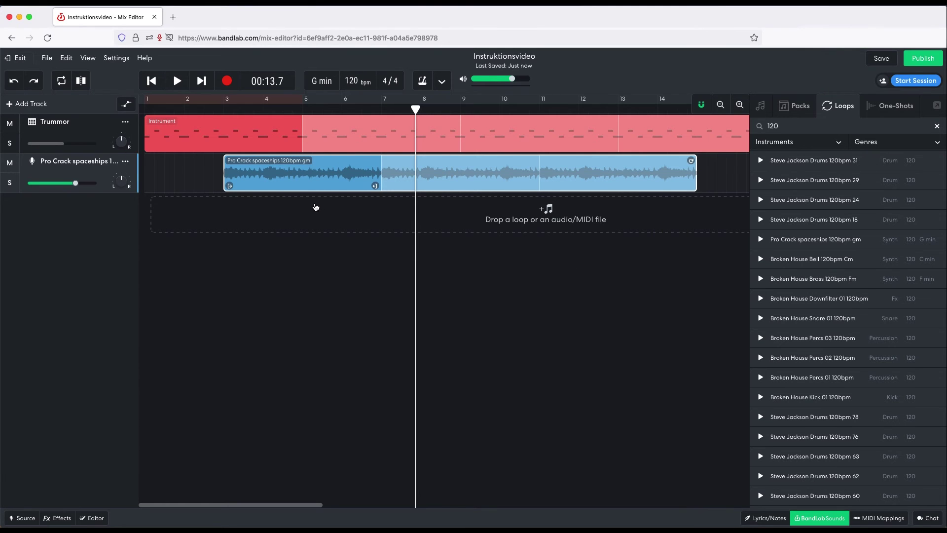
Step: Add a new instrument track, close the sounds library and show the track's Grand Piano keyboard
click(31, 105)
click(364, 227)
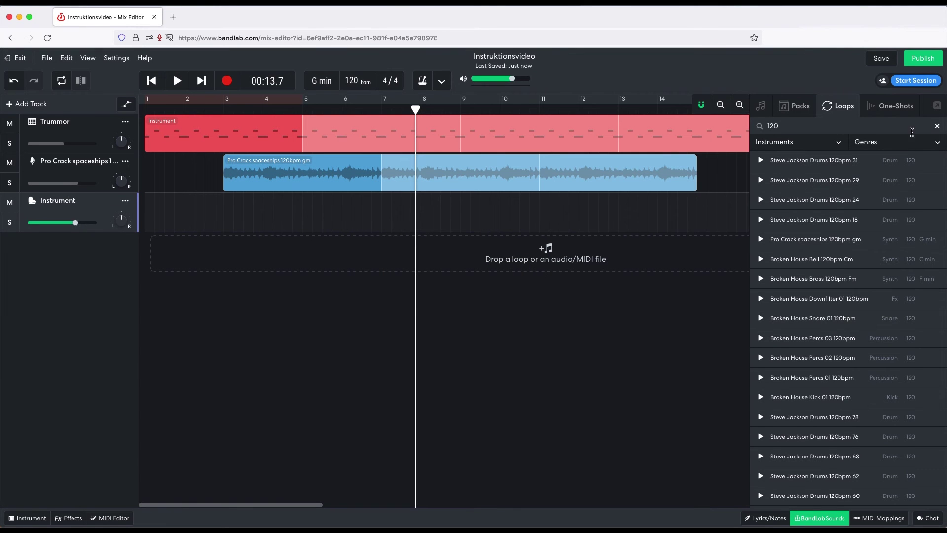
click(937, 126)
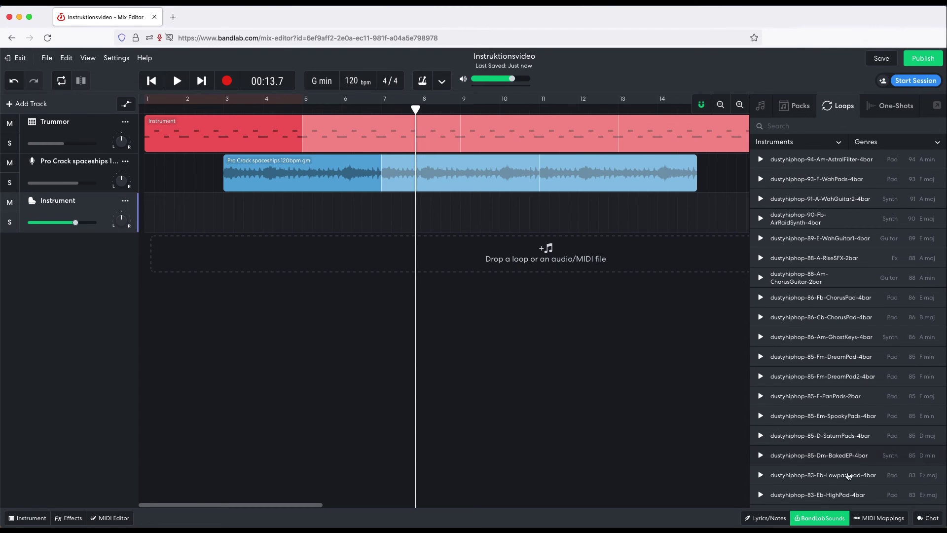
click(821, 518)
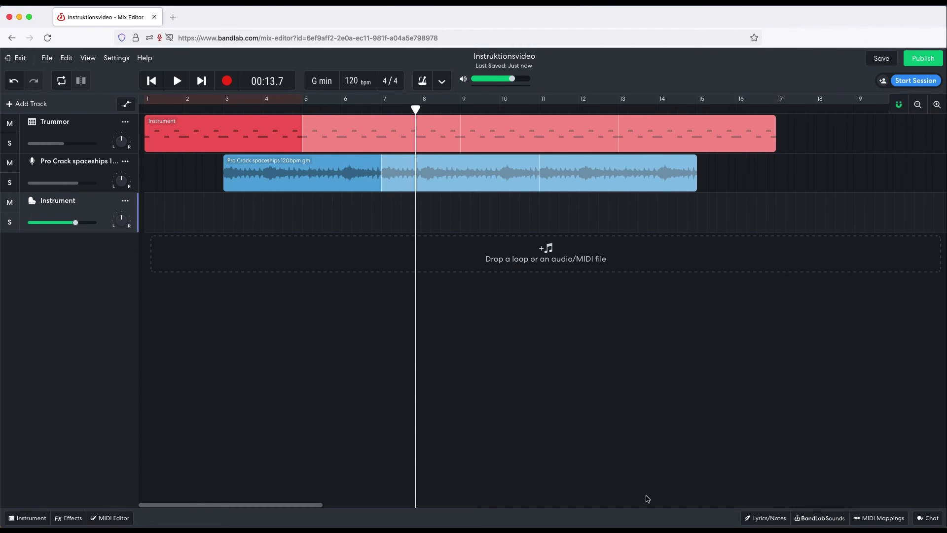
click(28, 518)
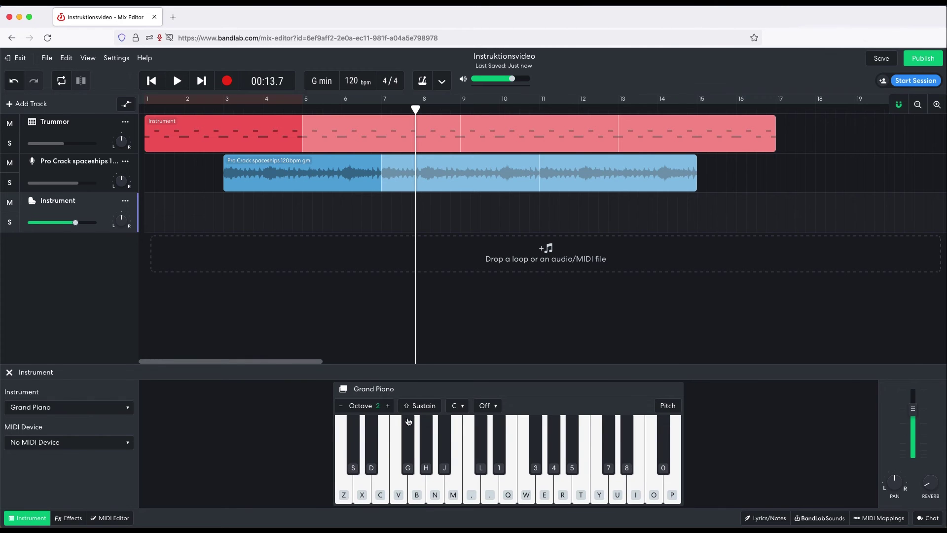
Step: Rename the new instrument track as "Piano" and play a few test notes on it
double_click(65, 201)
text(Pi)
key(s)
key(d)
key(s)
key(d)
key(s)
key(d)
key(c)
key(d)
key(c)
click(74, 407)
click(290, 436)
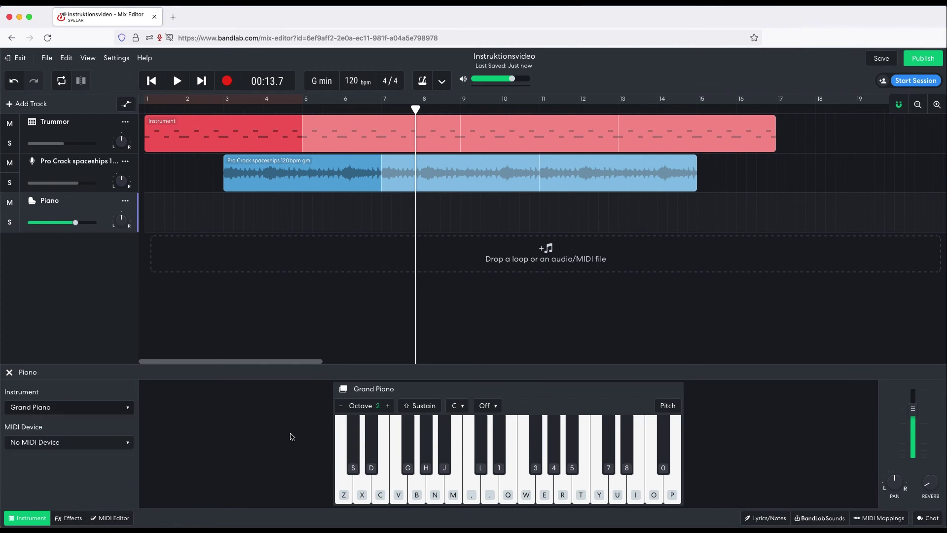
Step: Try notes in higher and lower octaves on the Grand Piano and set the octave to 3
click(389, 406)
key(s)
click(389, 407)
key(s)
click(388, 407)
key(s)
click(388, 406)
key(s)
key(s)
click(342, 406)
click(342, 405)
click(343, 407)
click(344, 406)
click(386, 405)
key(s)
key(d)
key(s)
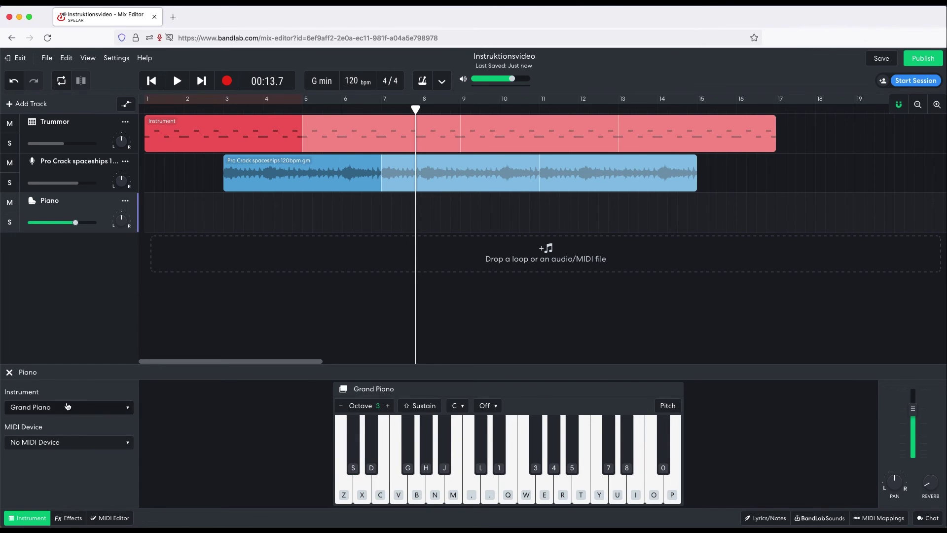
Step: Change the Piano track's instrument to Wailer Synth from the Voices category and play a few test notes
click(68, 408)
mouse_move(100, 409)
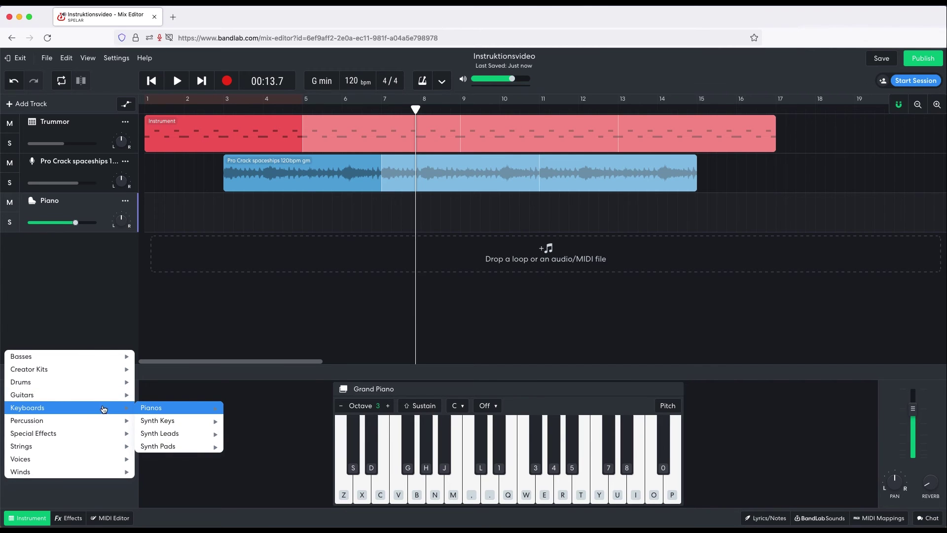
mouse_move(180, 422)
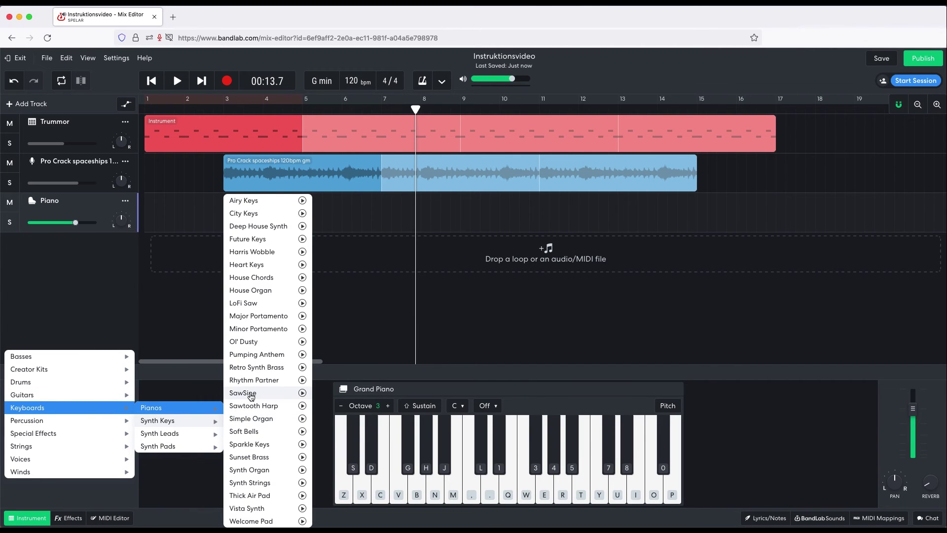
mouse_move(113, 458)
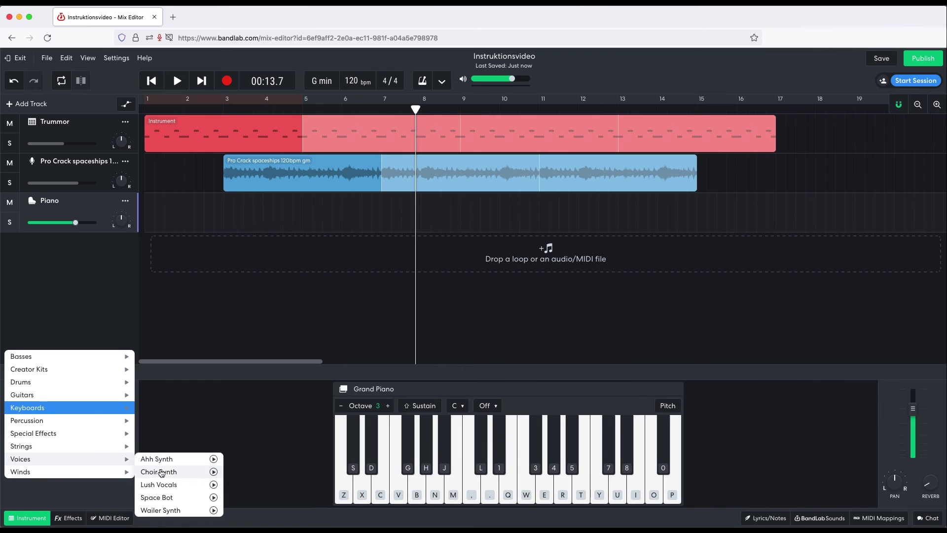
click(170, 510)
key(s)
key(d)
key(s)
click(389, 446)
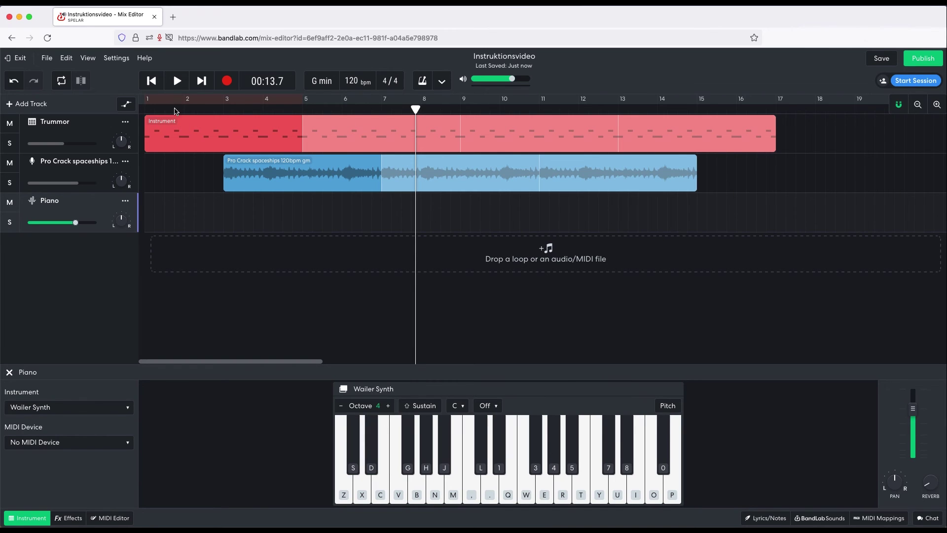
Step: Record a melody of C-sharp, E and C notes on the Piano track from the song start to about bar 16
key(Return)
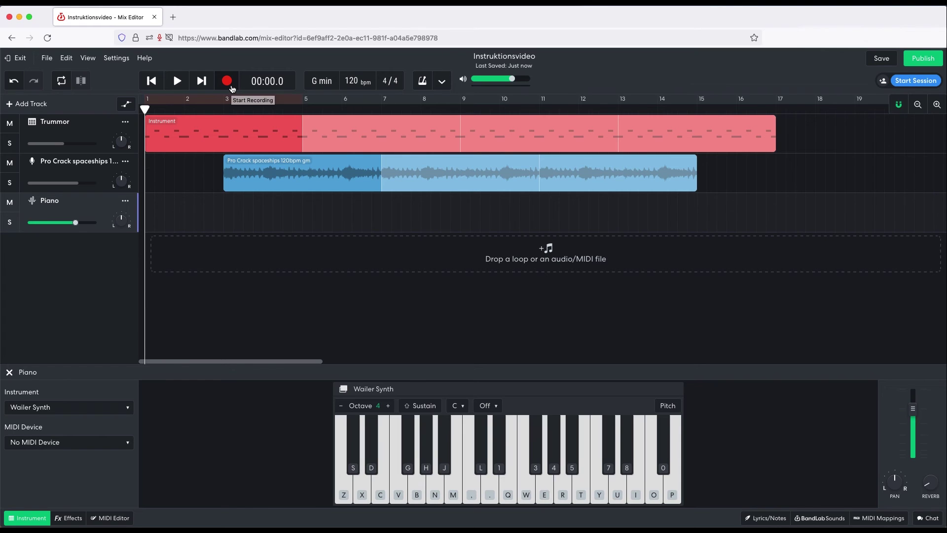
click(232, 89)
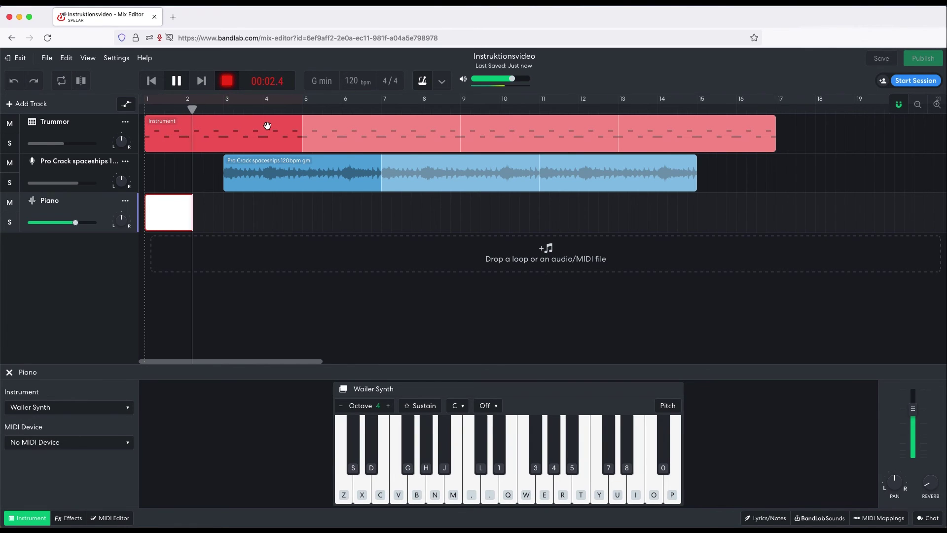
key(s)
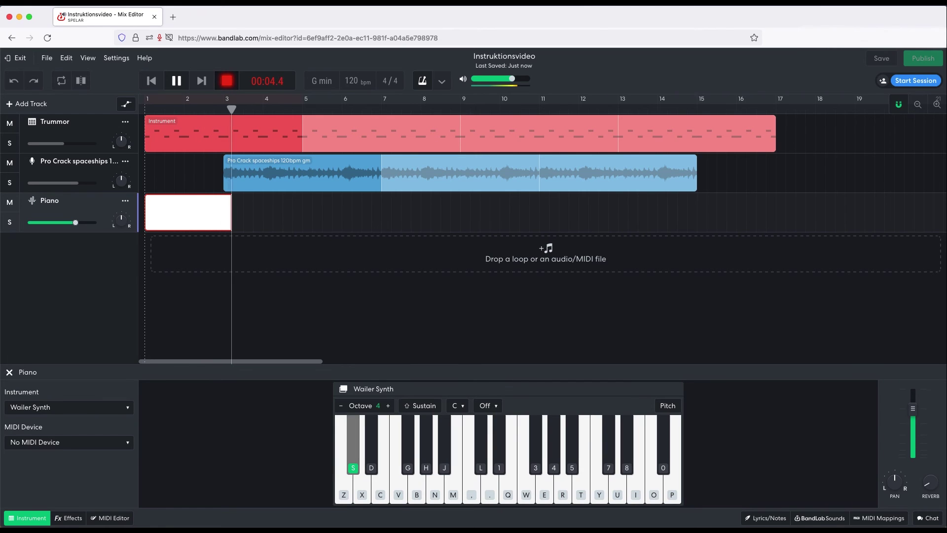
key(c)
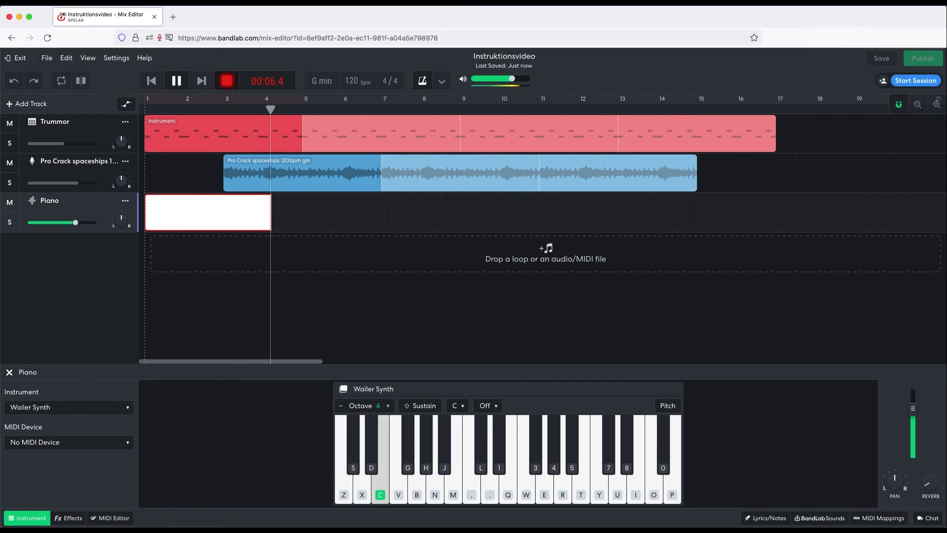
key(z)
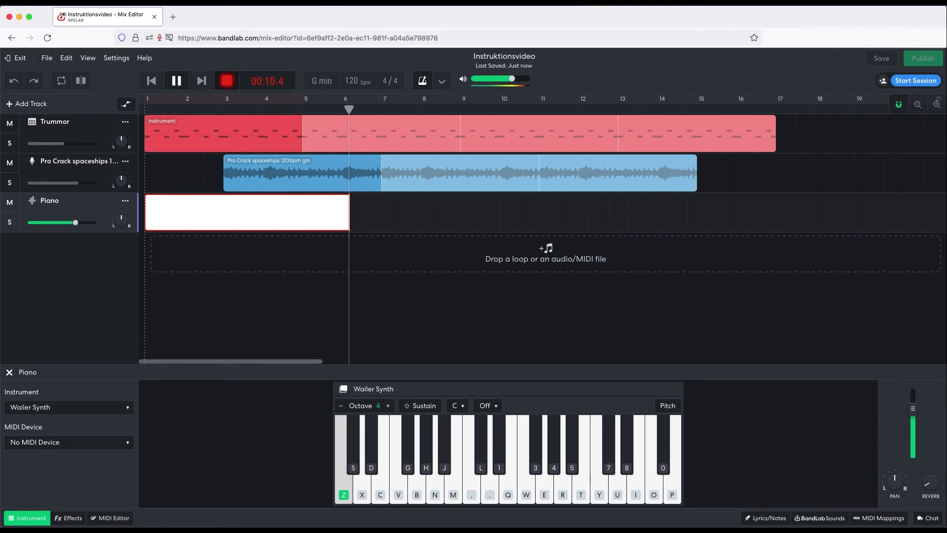
key(s)
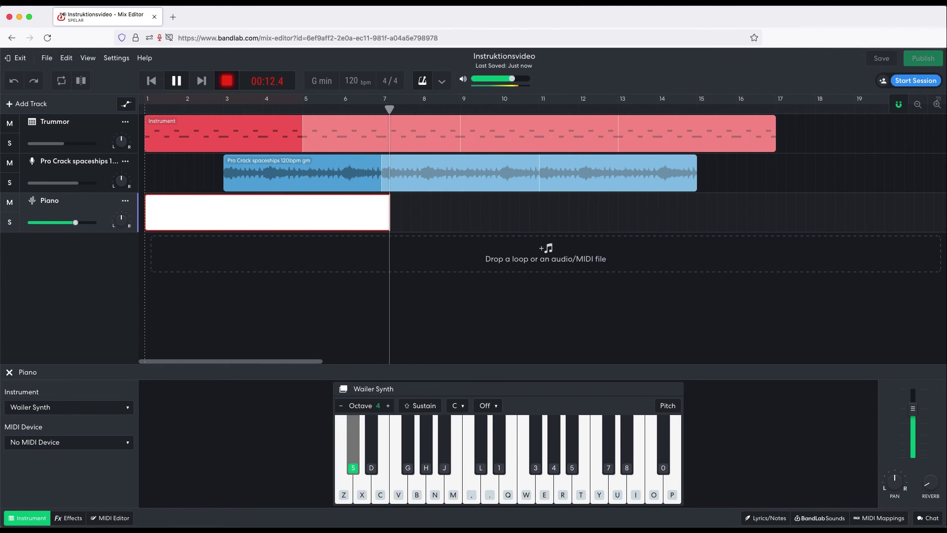
key(c)
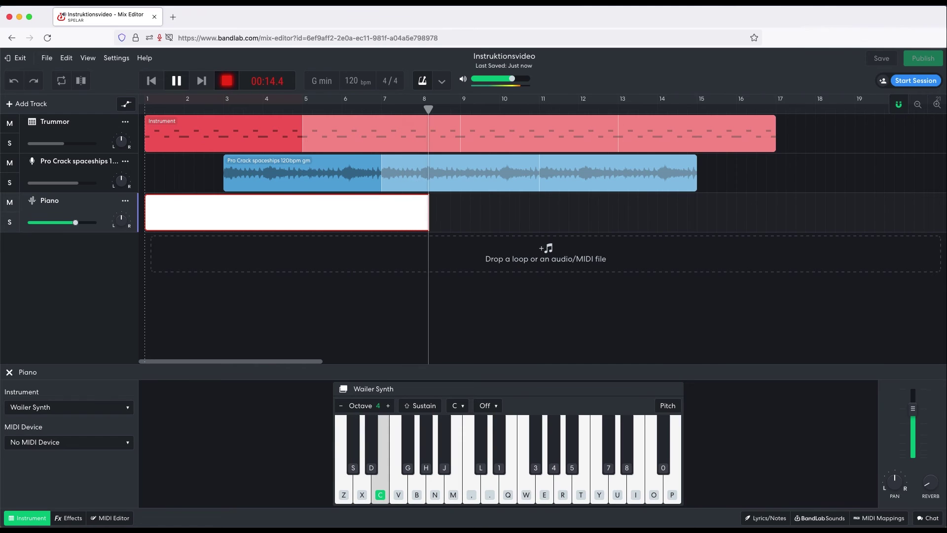
key(z)
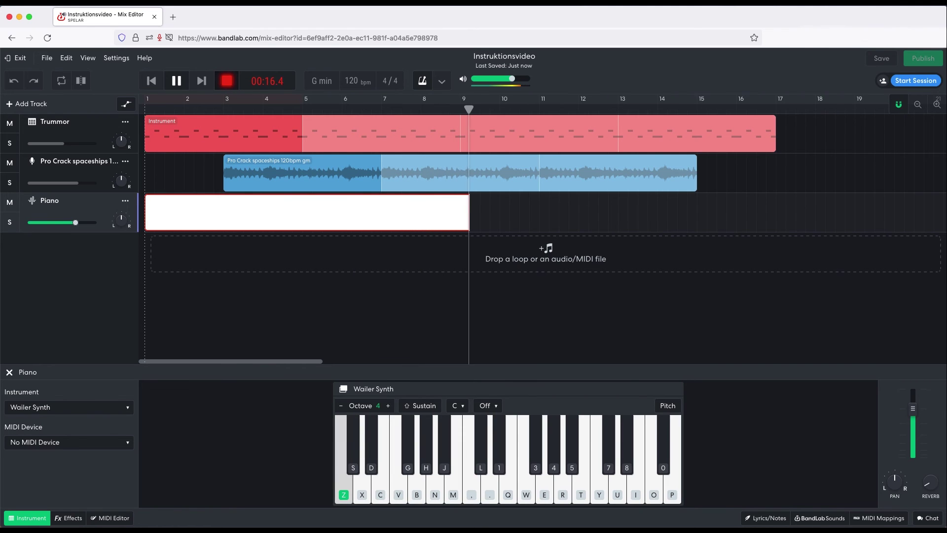
key(z)
key(z)
key(z)
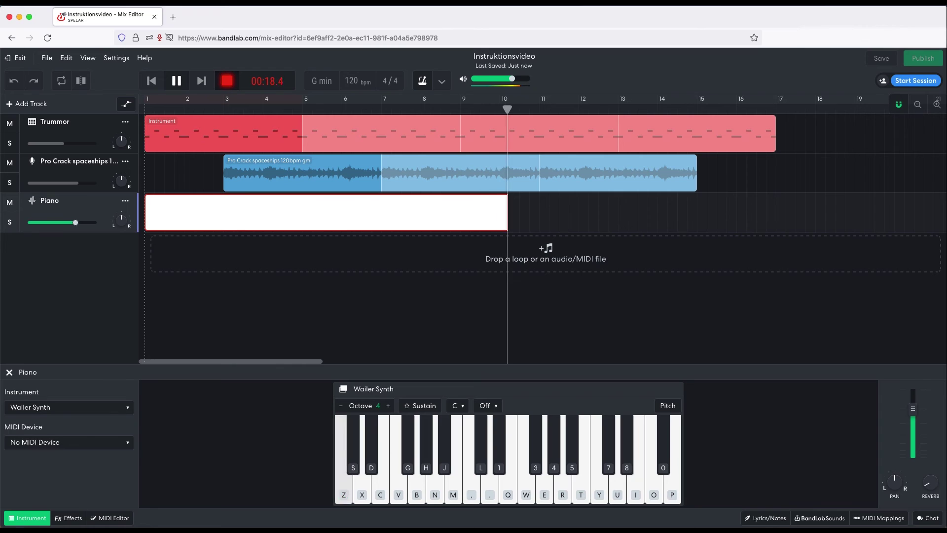
key(z)
key(s)
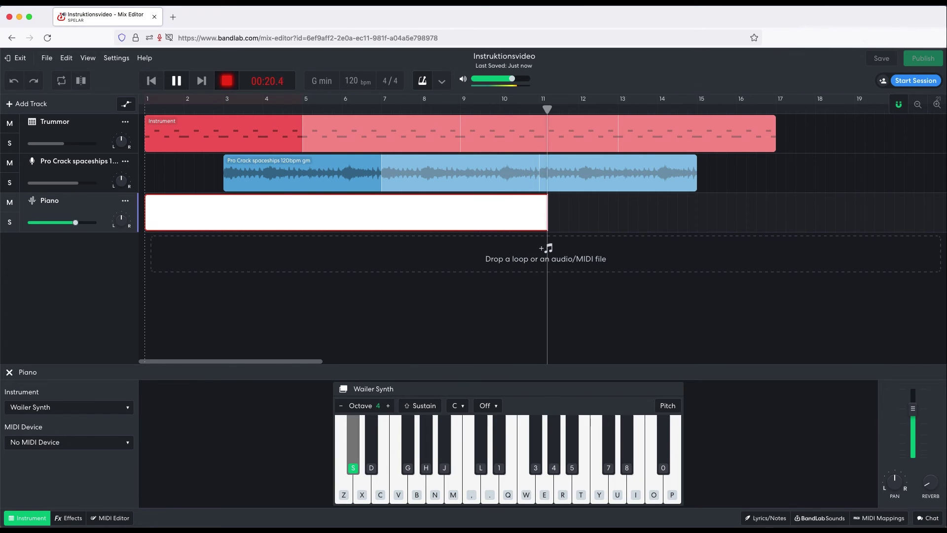
key(c)
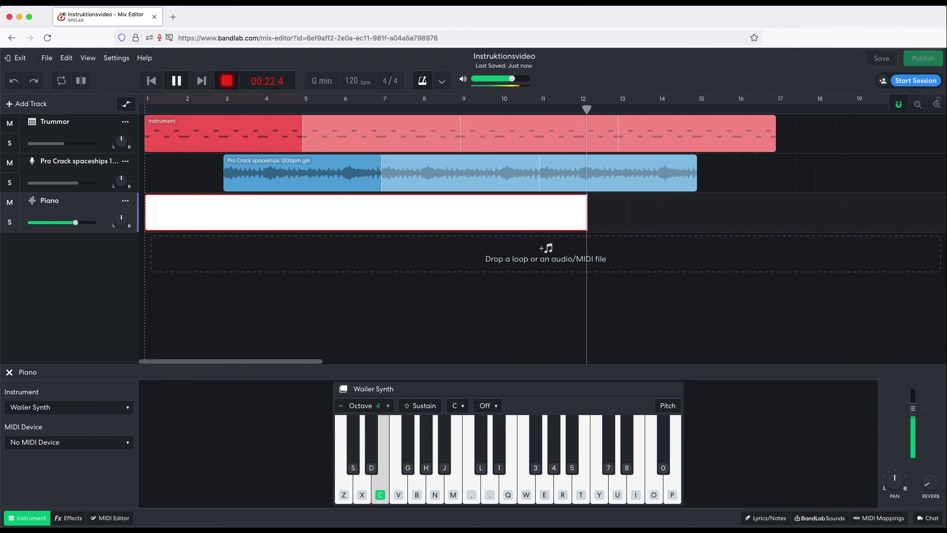
key(z)
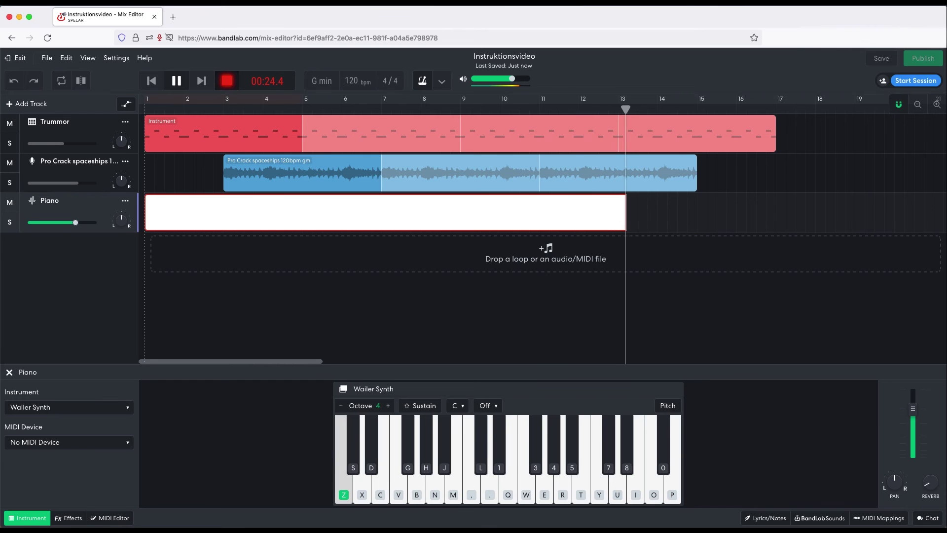
key(s)
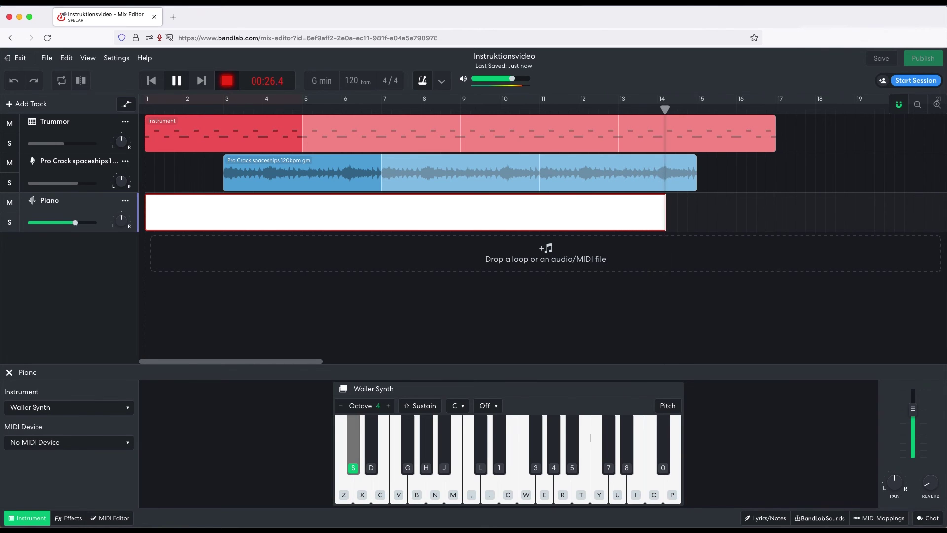
key(s)
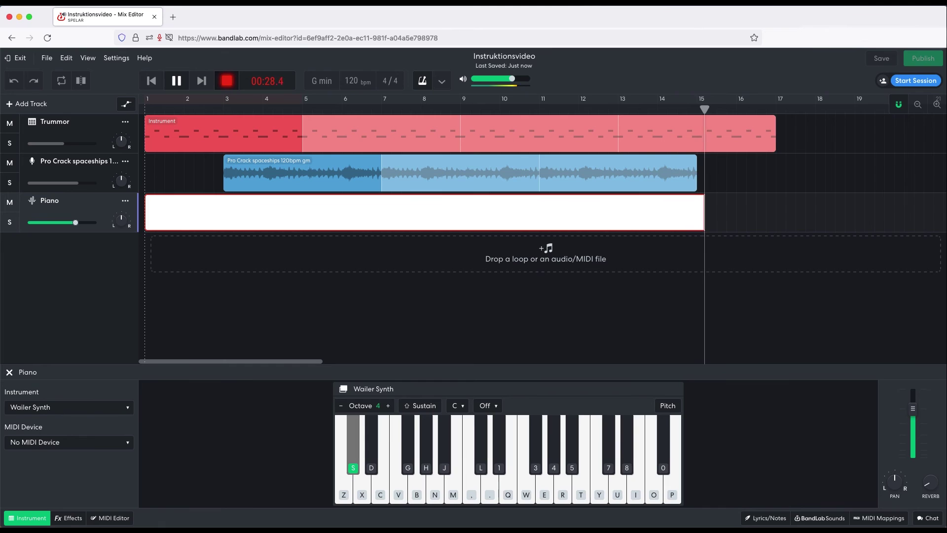
key(space)
Step: Trim the end of the recorded Piano region back to bar 11 and return the playhead to the song start
click(680, 220)
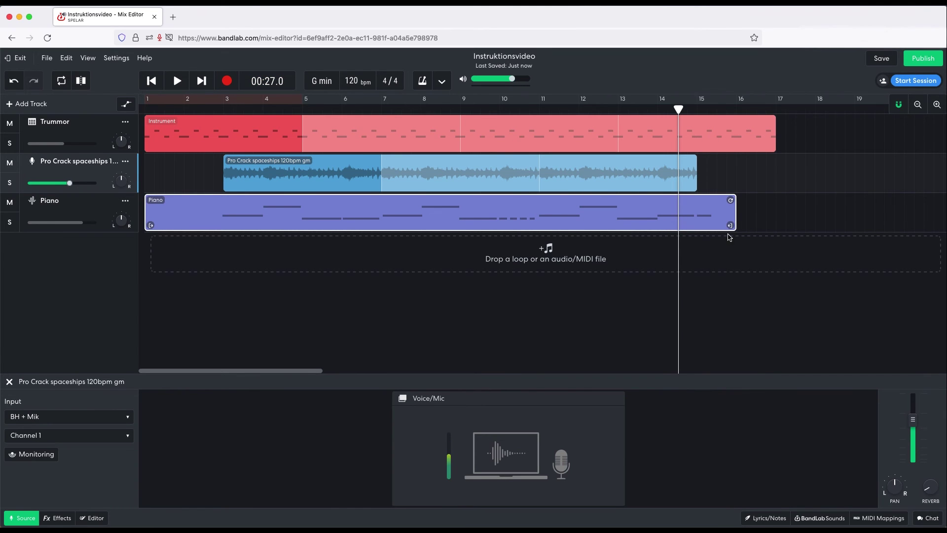
drag(731, 226, 532, 225)
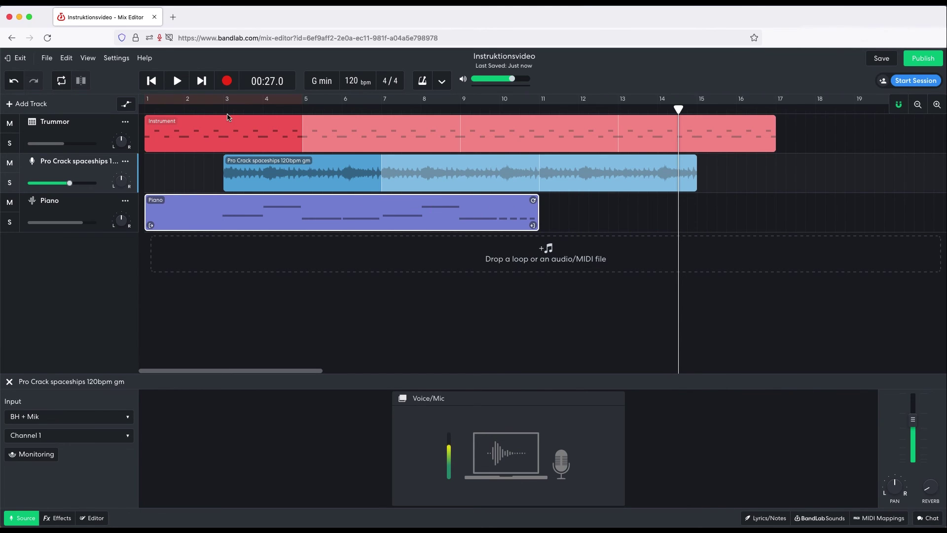
click(239, 212)
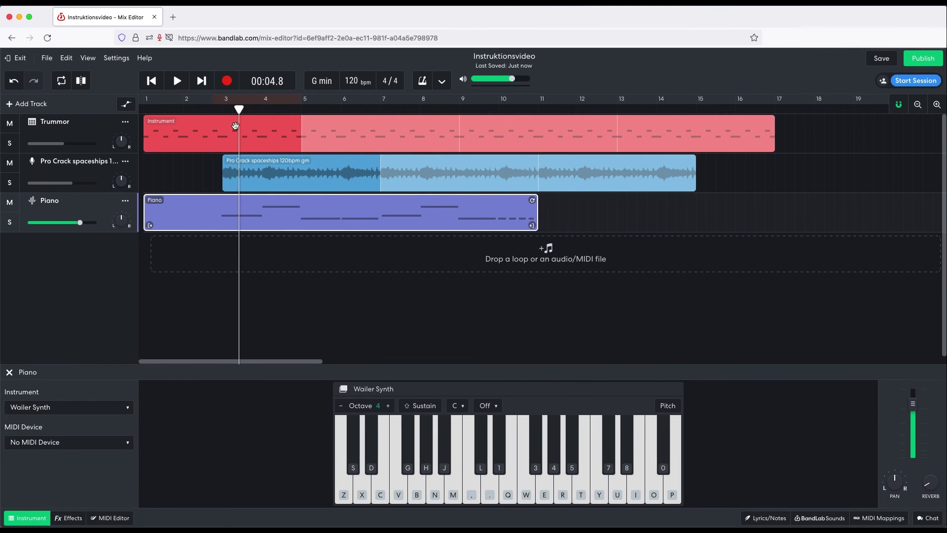
drag(239, 109, 125, 110)
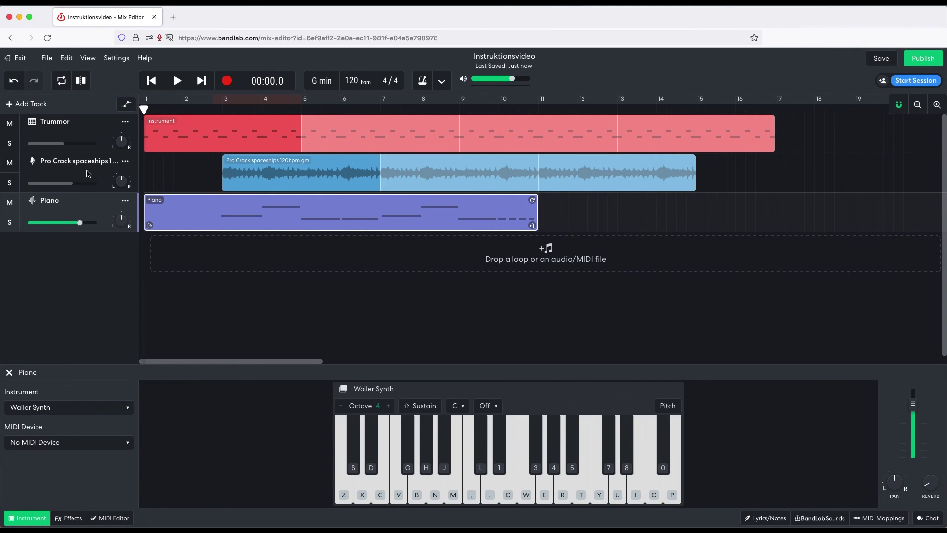
Step: Add a Voice/Mic track and record a microphone take on it from the song start to about bar 11
click(32, 105)
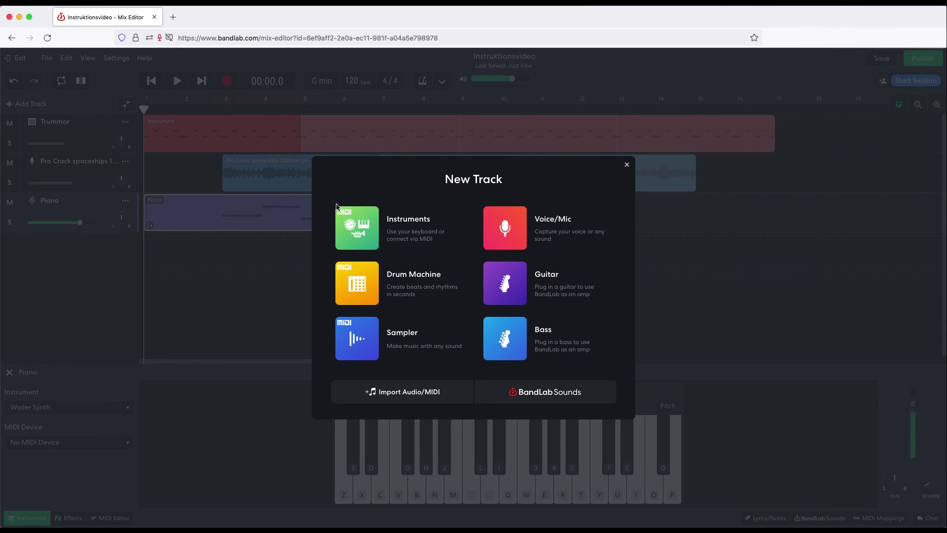
click(524, 233)
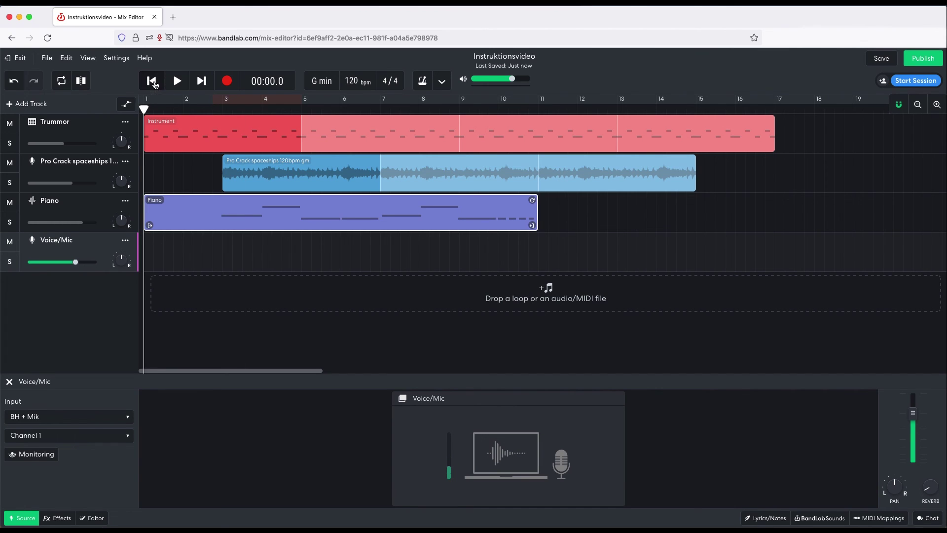
click(226, 81)
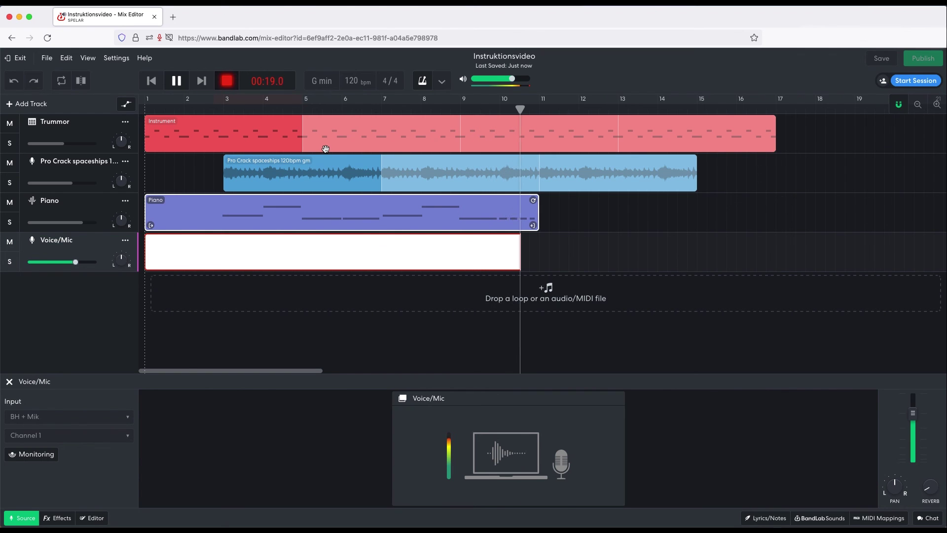
click(227, 82)
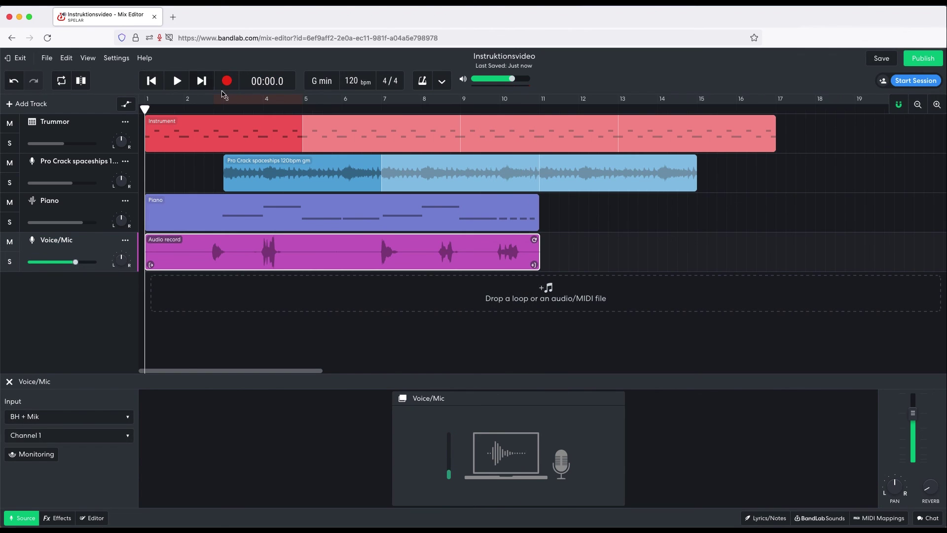
Step: Play the song through the voice recording, stop near bar 11 and select the Voice/Mic track
click(177, 81)
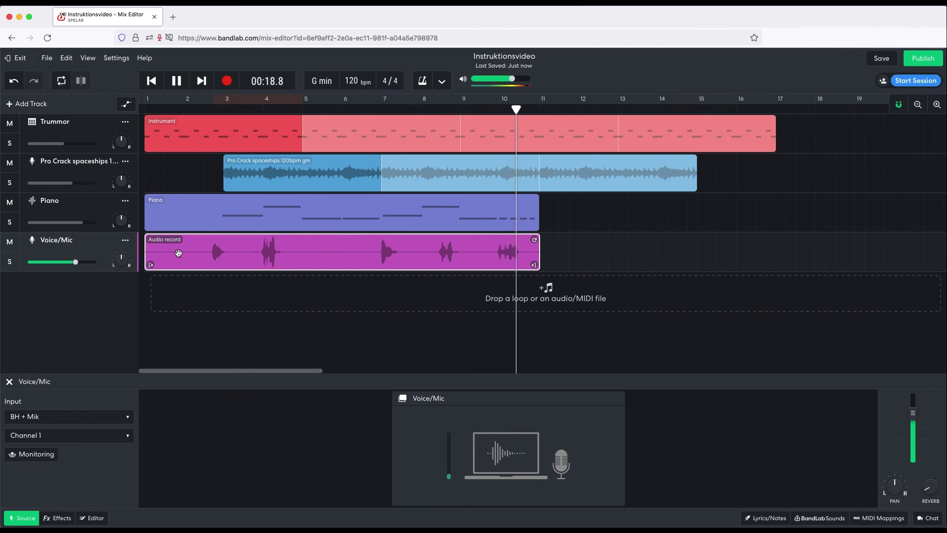
key(space)
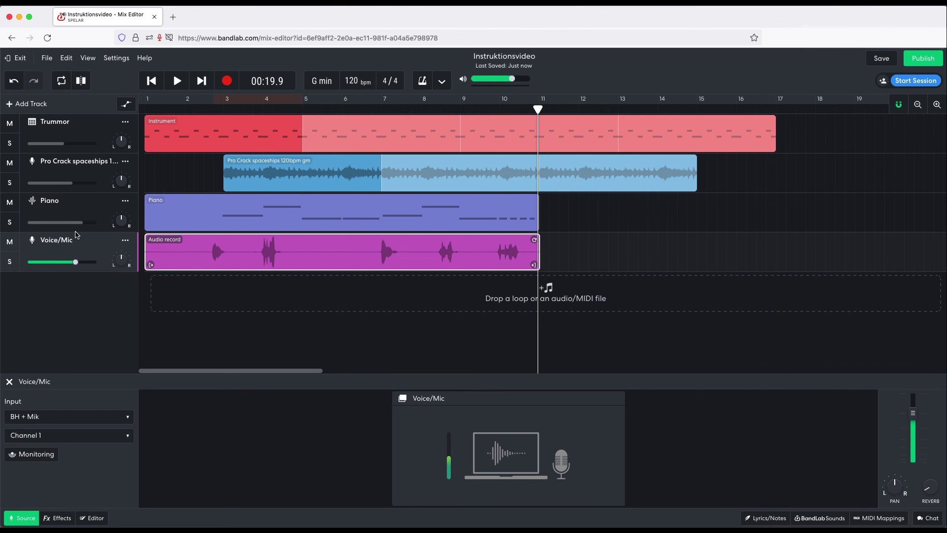
click(74, 236)
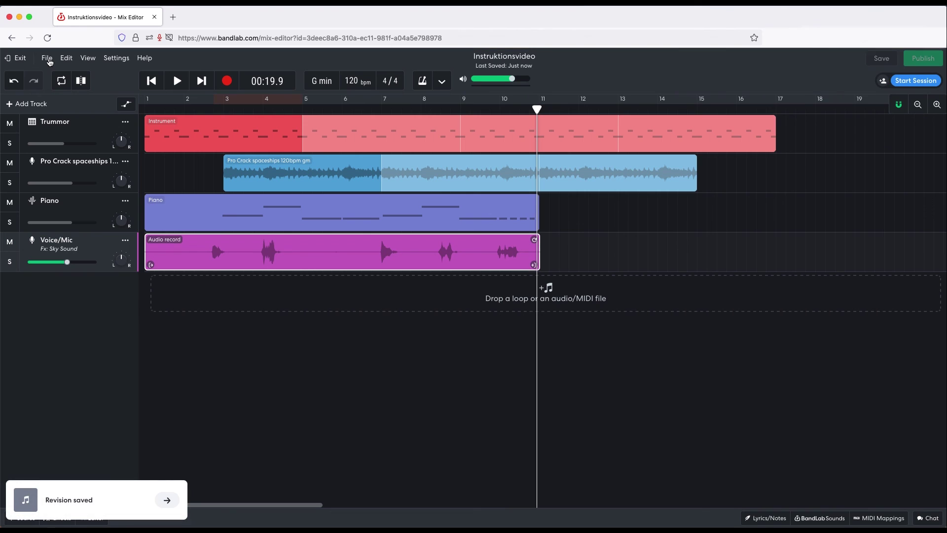
Step: Download the song's mixdown as a Highest Quality MP3 and save the file to the computer
click(47, 59)
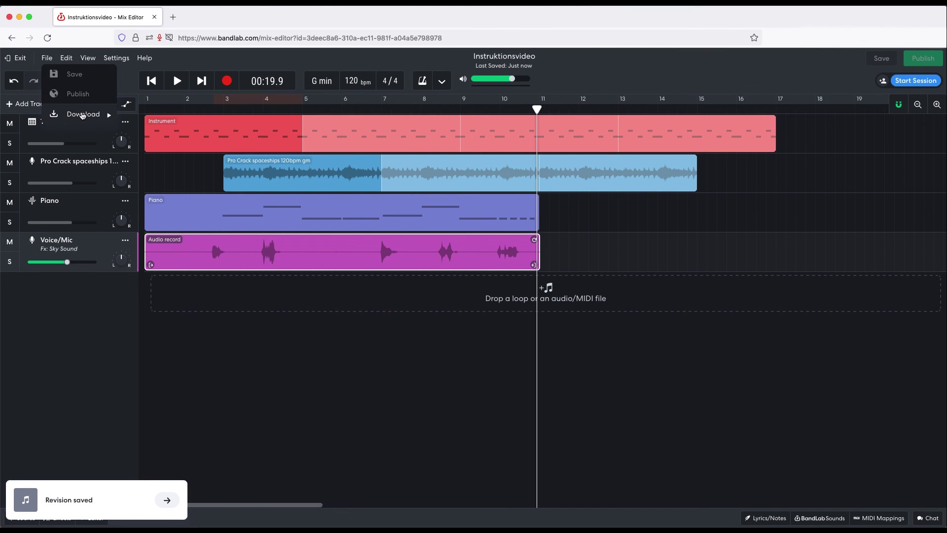
mouse_move(82, 116)
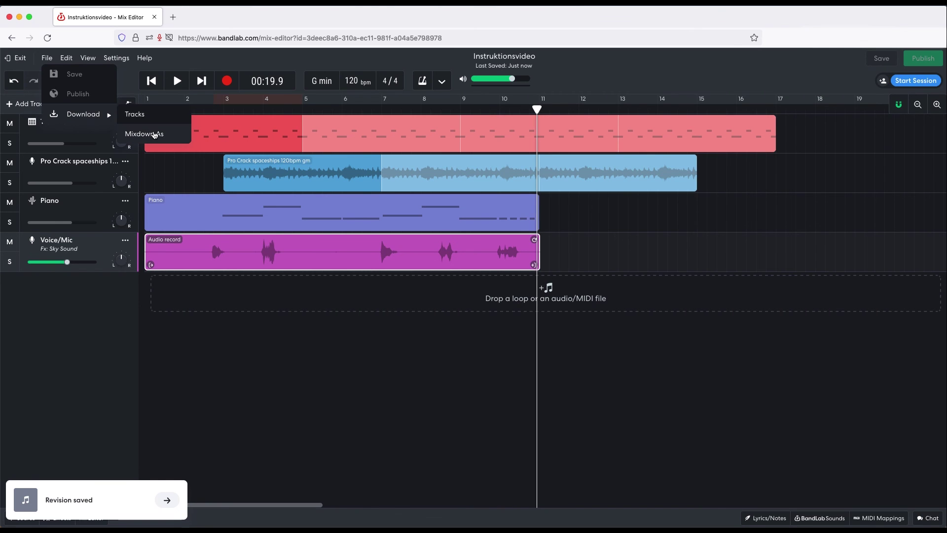
click(148, 134)
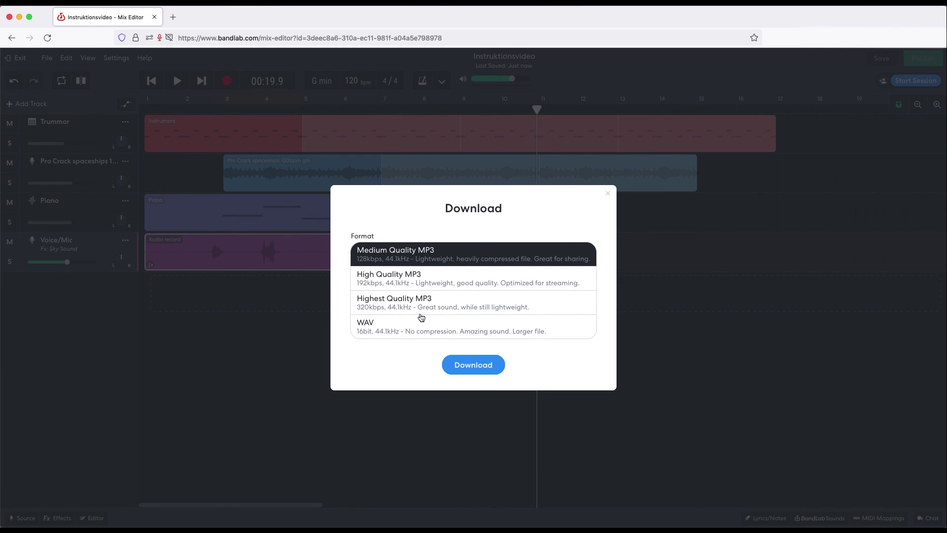
click(427, 309)
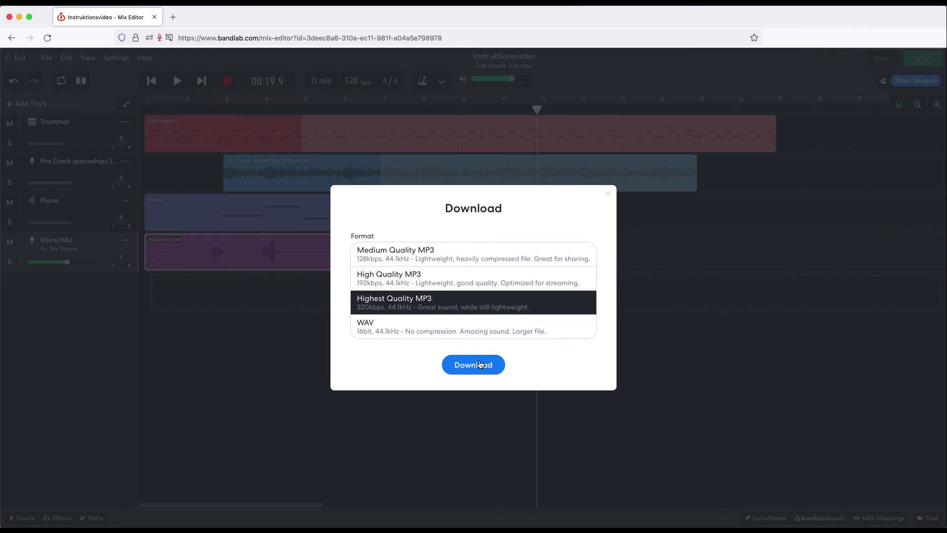
click(480, 365)
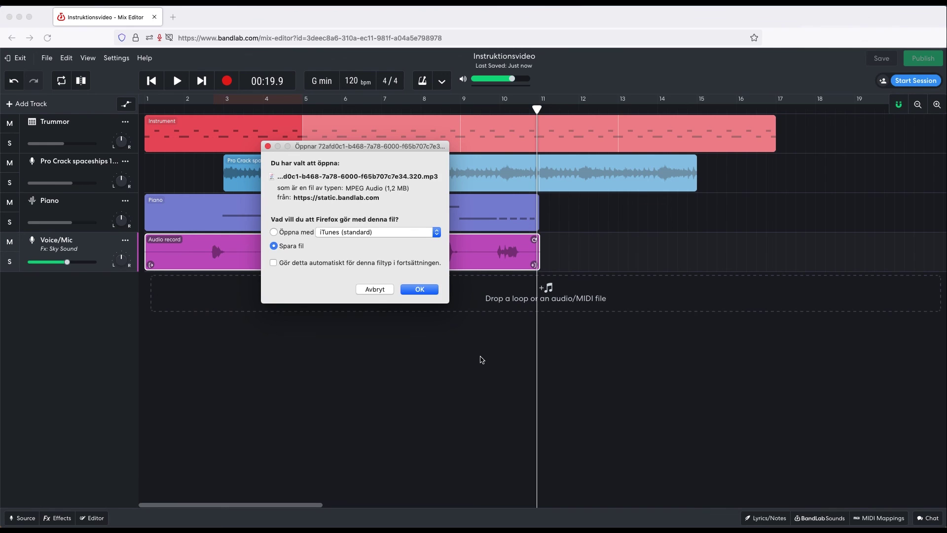
click(420, 289)
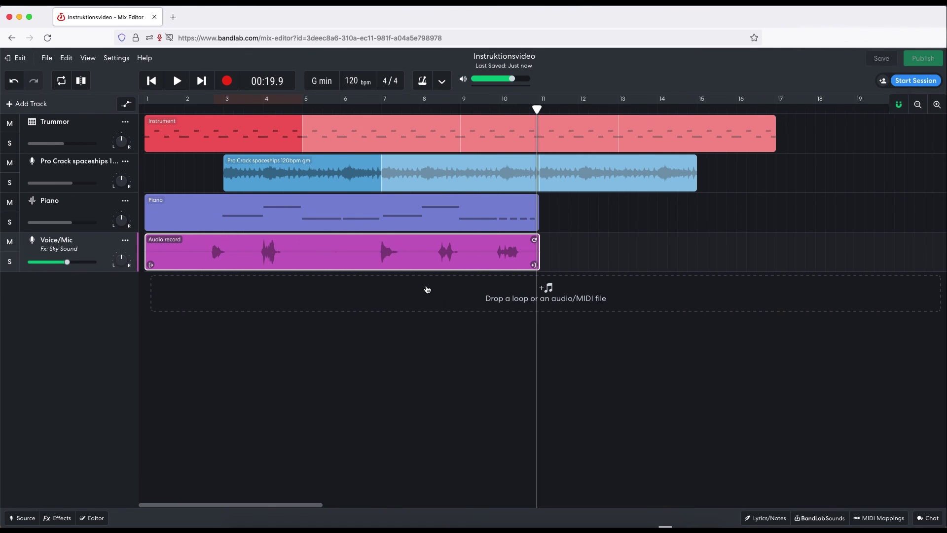